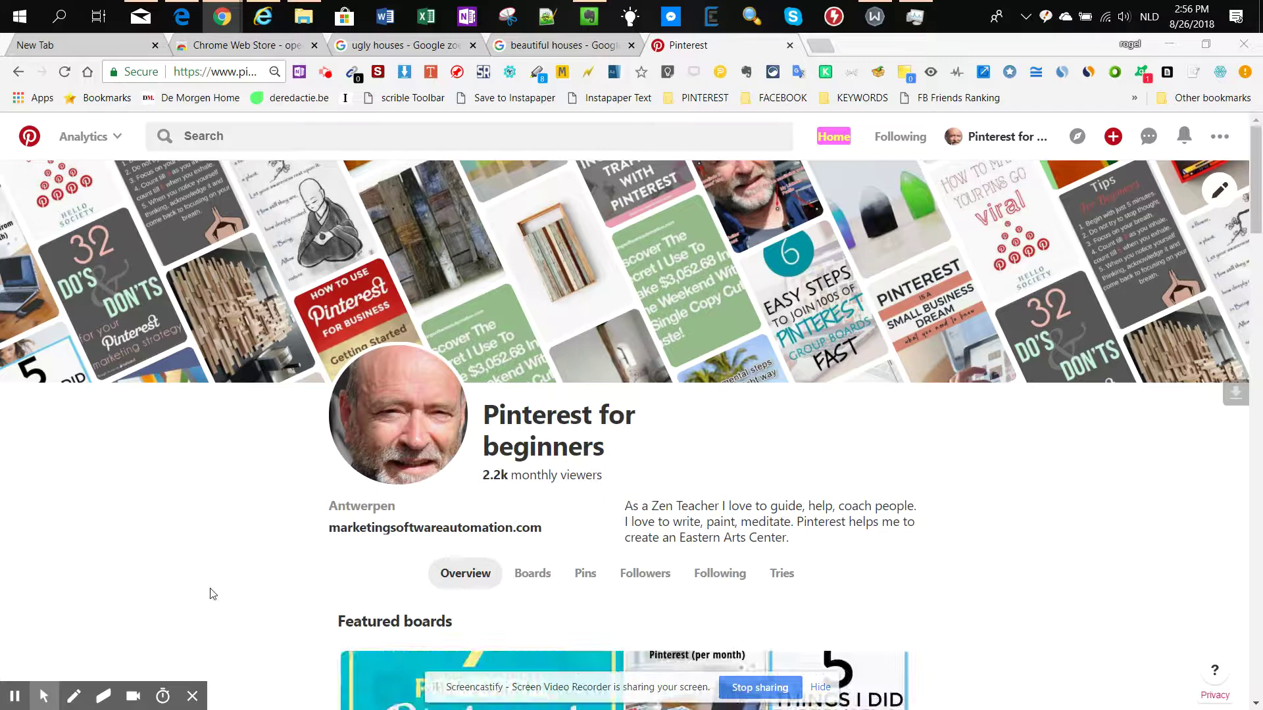
Close the 'ugly houses' image search tab, leaving the 'beautiful houses' results active
left_click(413, 46)
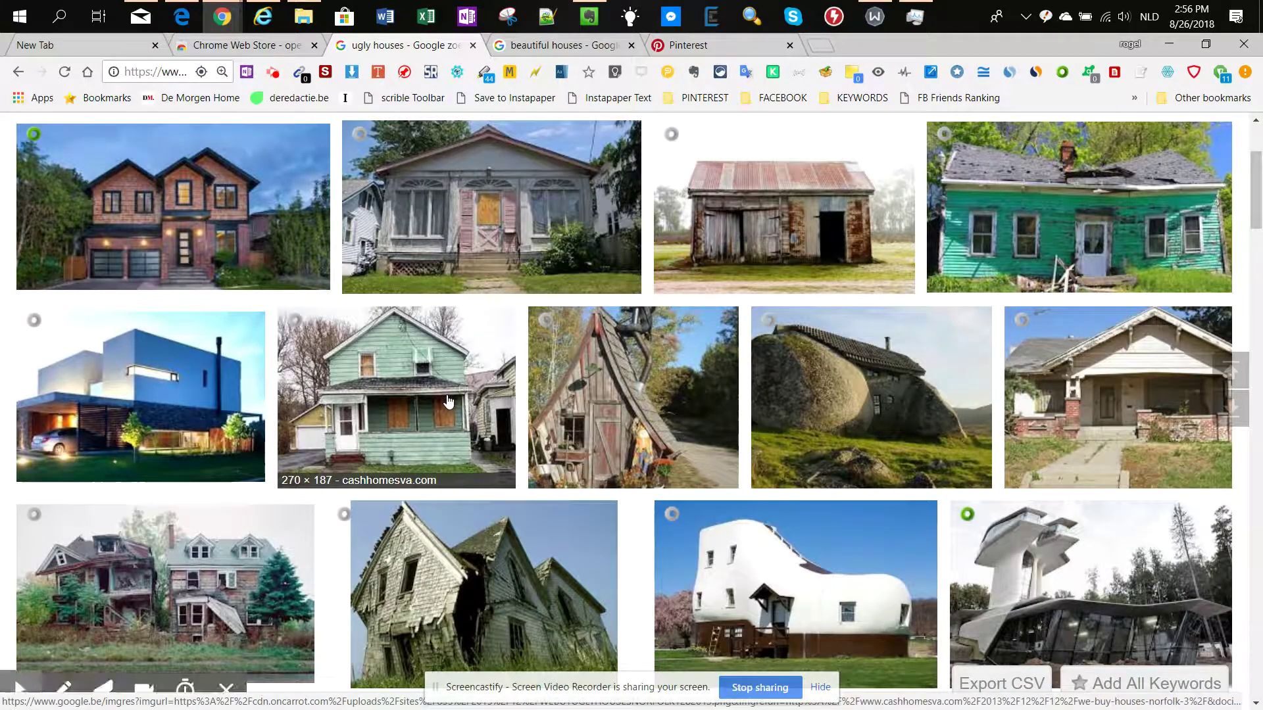
mouse_move(446, 408)
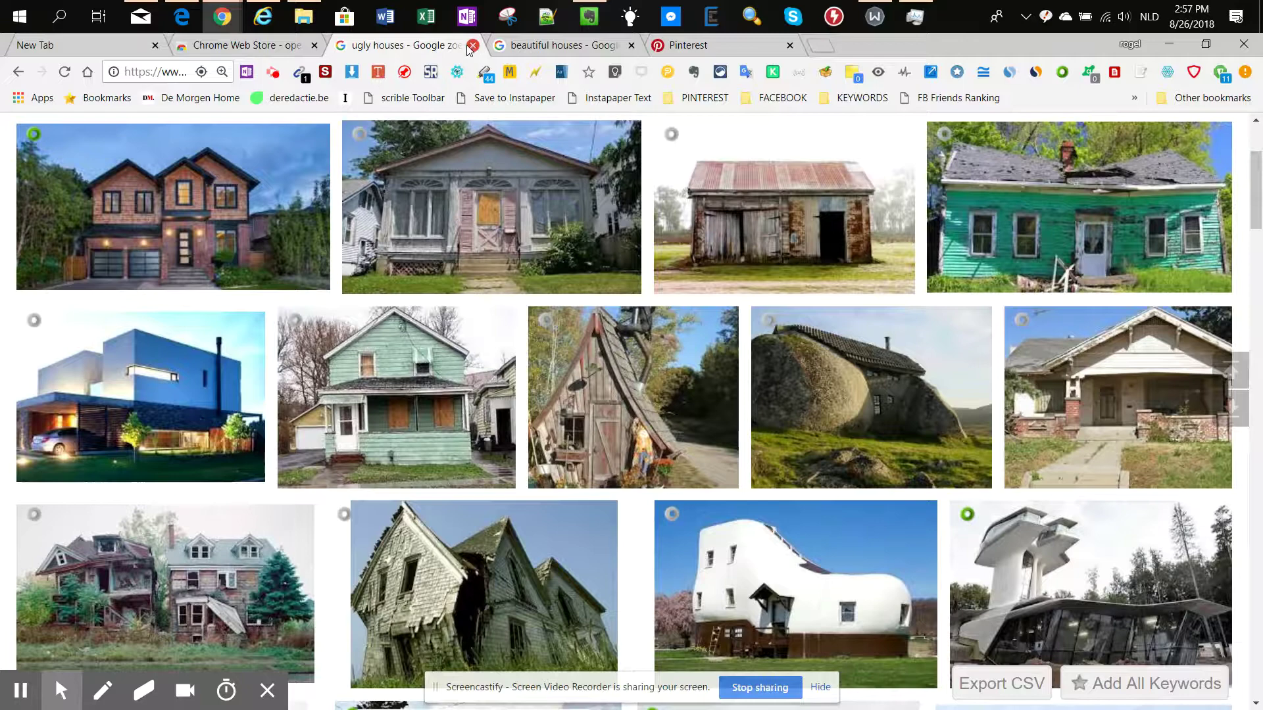
key("ctrl+w")
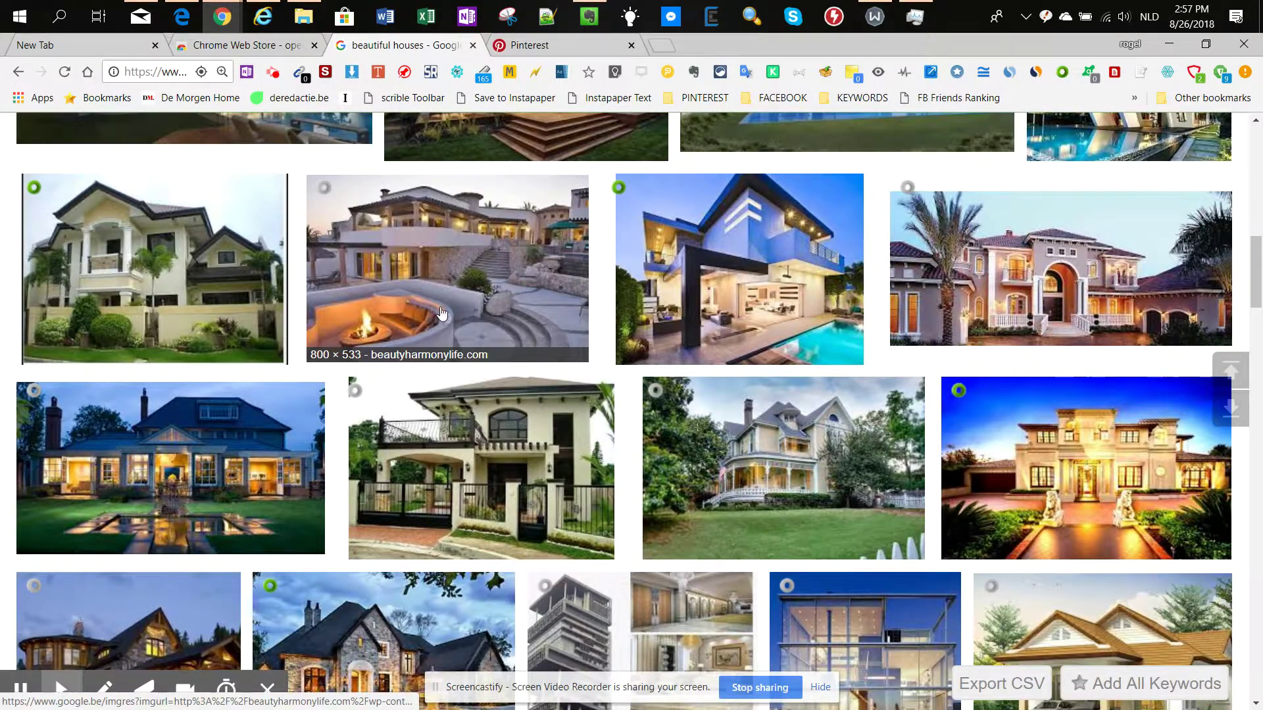
mouse_move(450, 294)
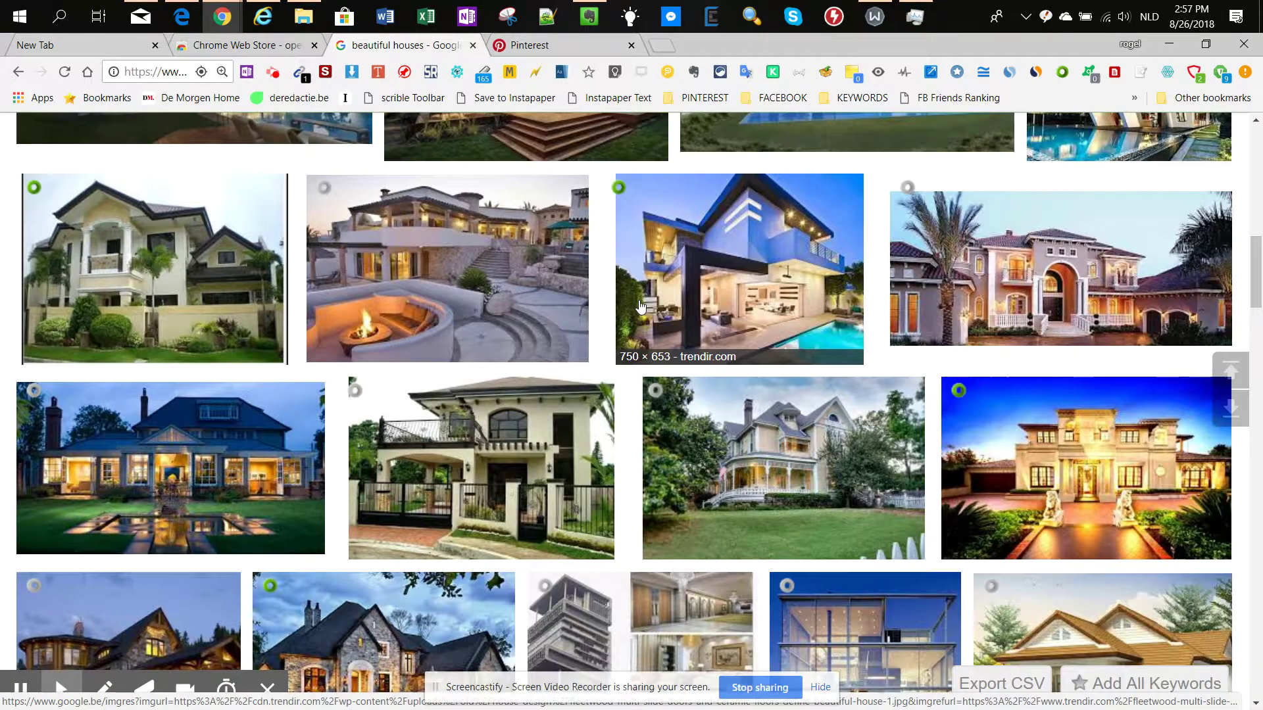
mouse_move(641, 306)
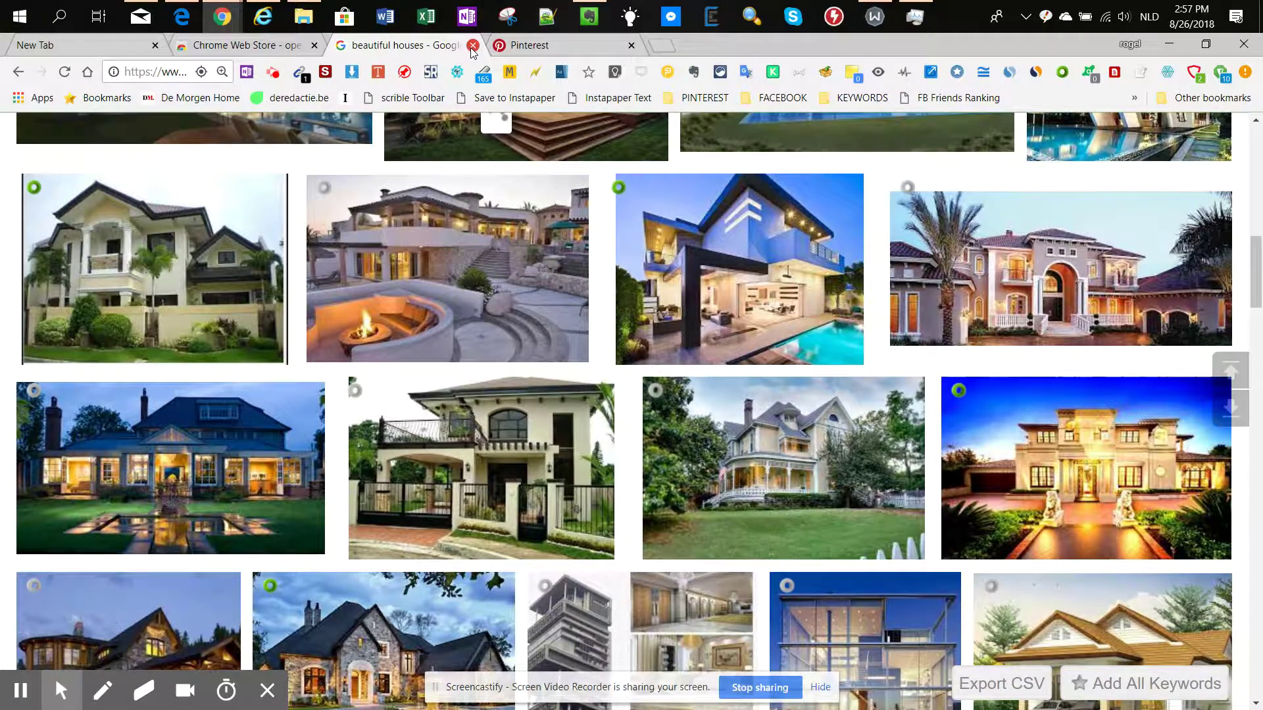
Close the 'beautiful houses' Google Images tab to return to the Pinterest for beginners profile
left_click(473, 46)
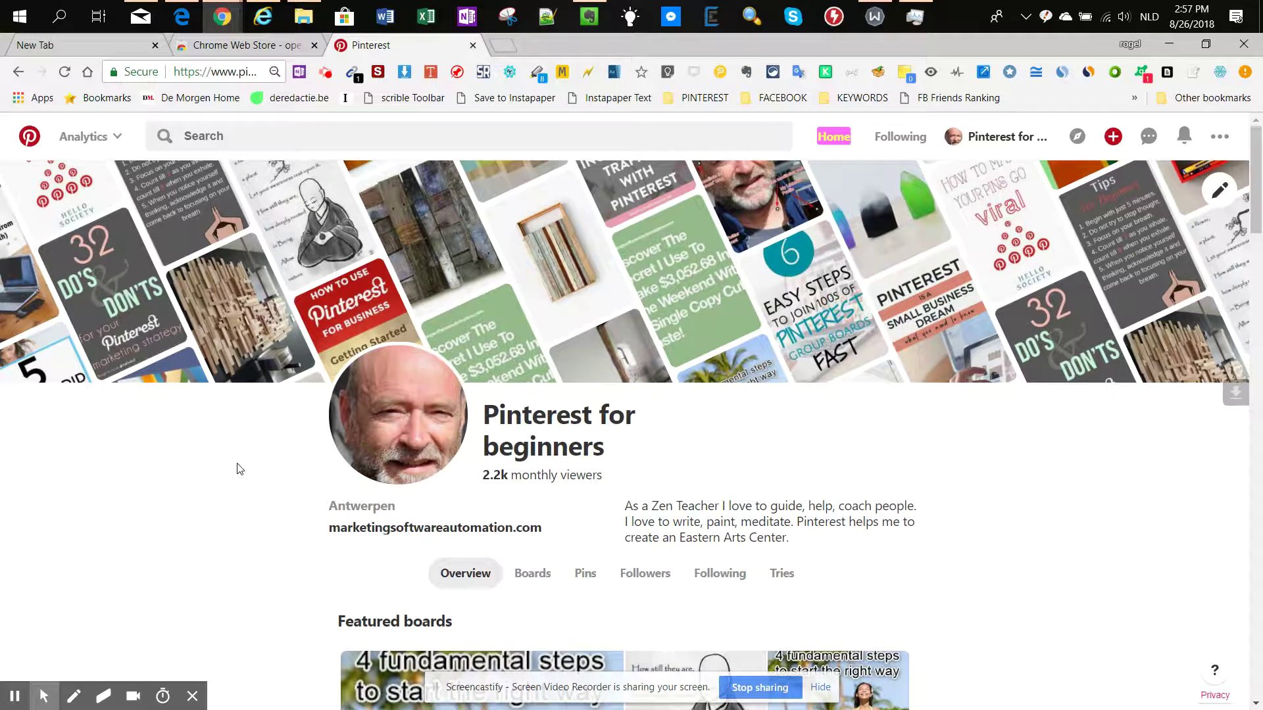
Search Pinterest for 'pinterest for beginners', switching the result filter to Boards and back to All Pins
left_click(244, 135)
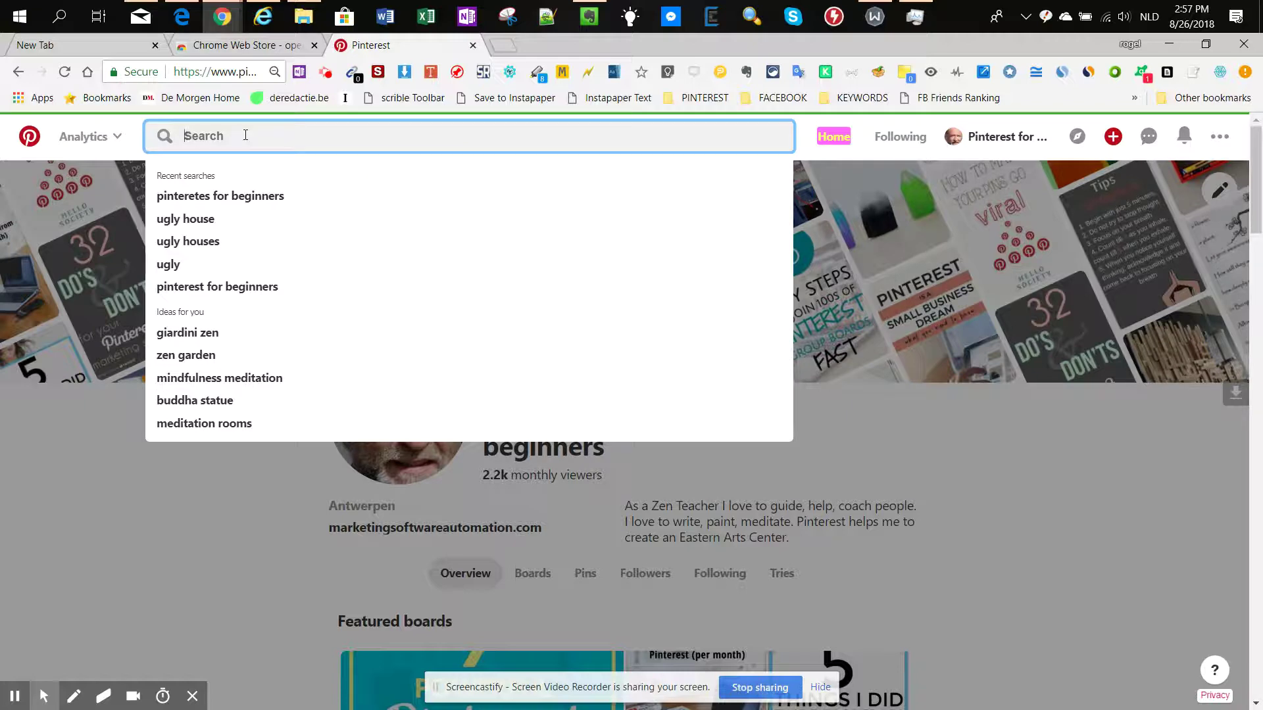
type("pinter")
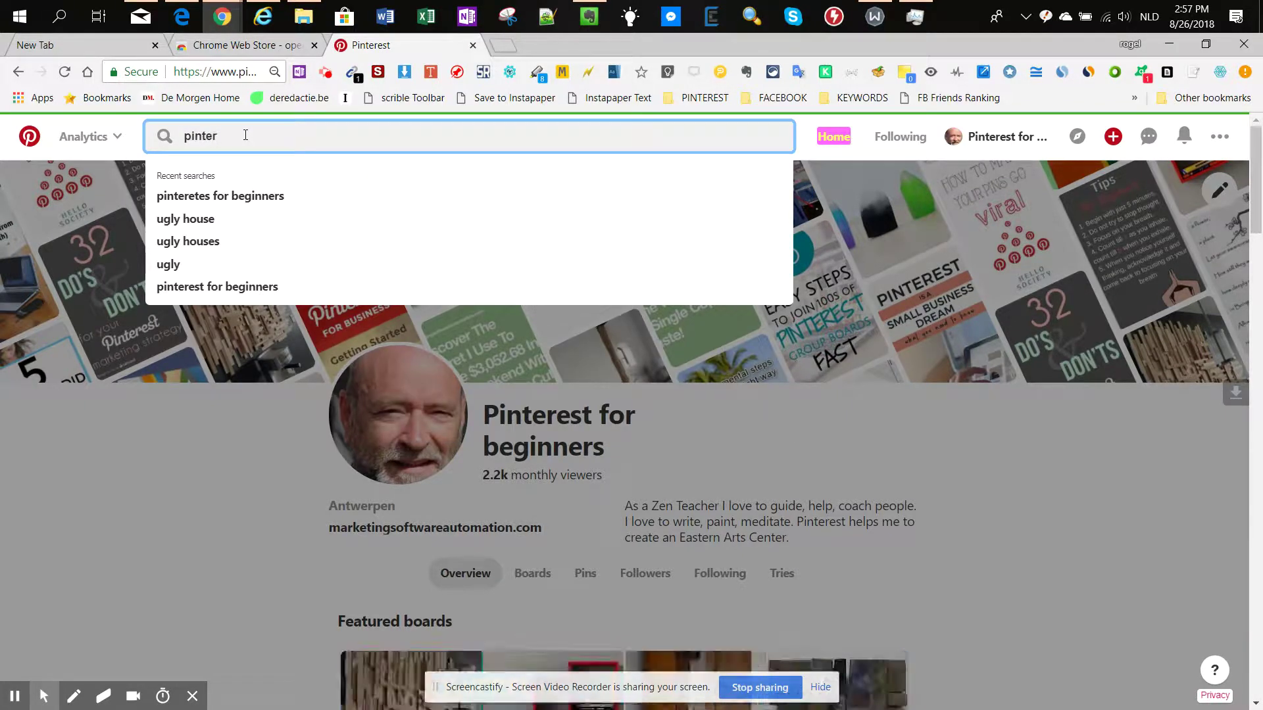
type("est ")
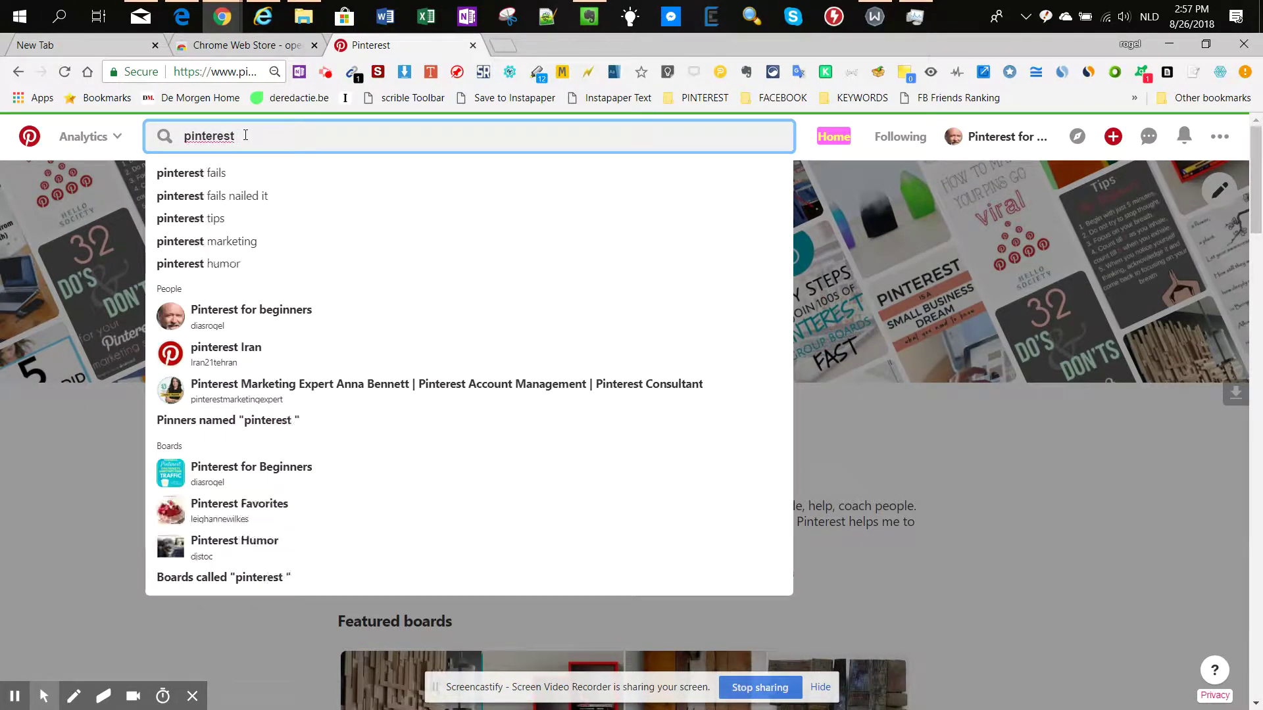
type("for begi")
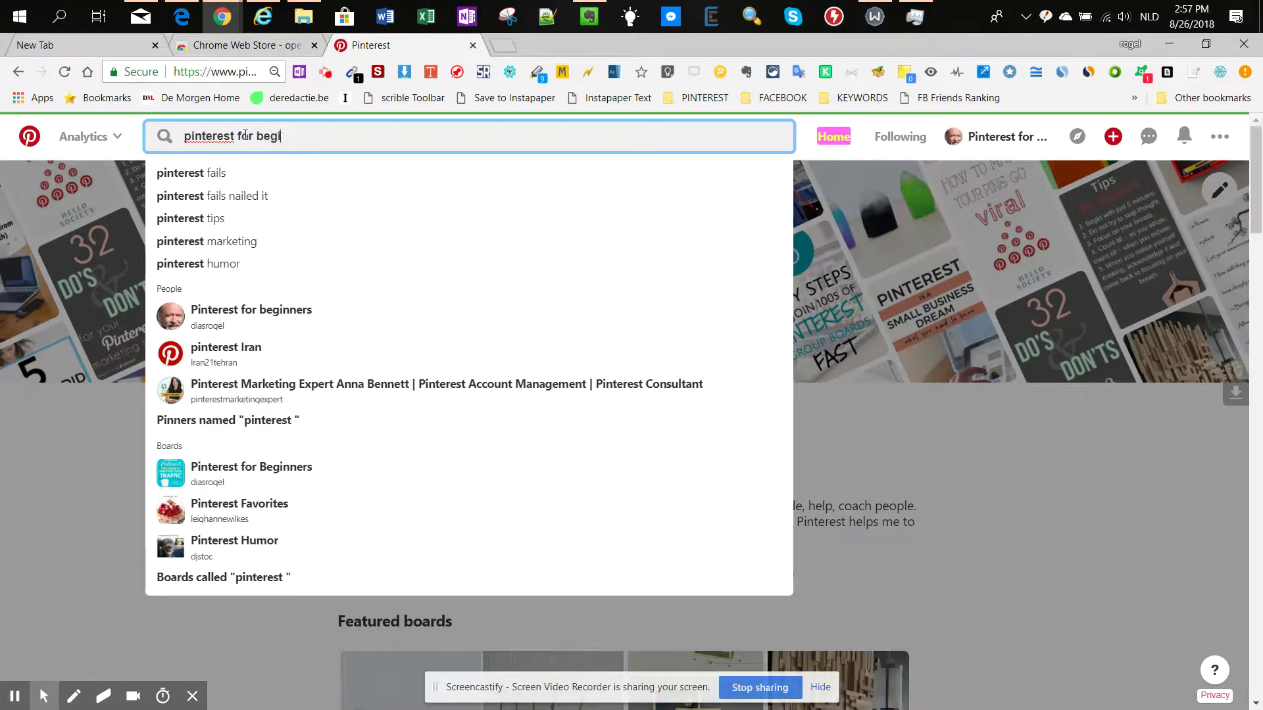
type("nners")
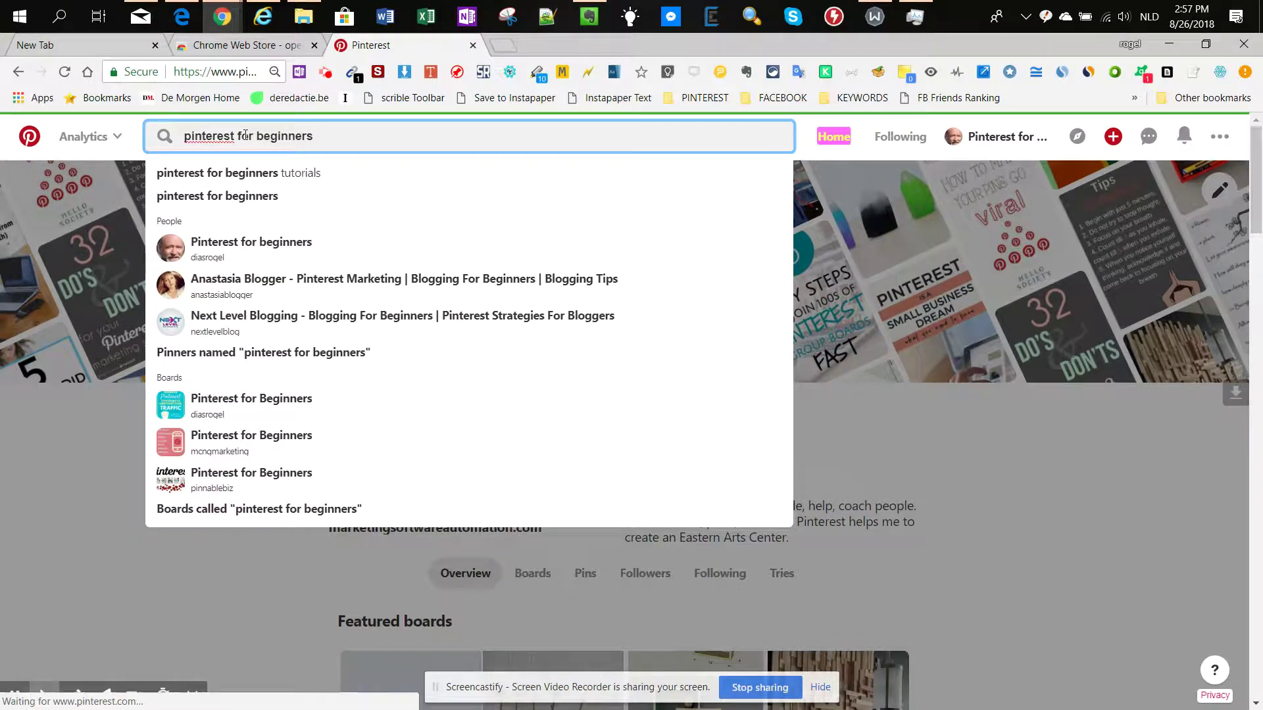
key("Return")
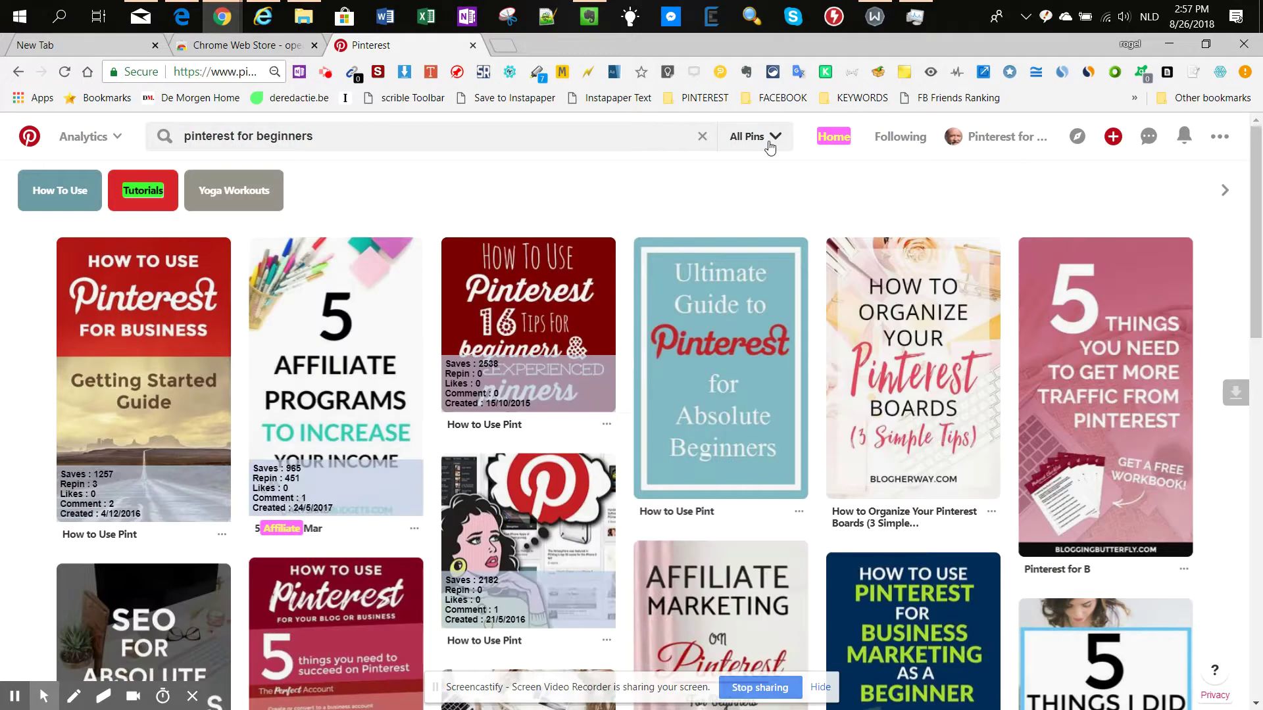
left_click(771, 144)
left_click(715, 305)
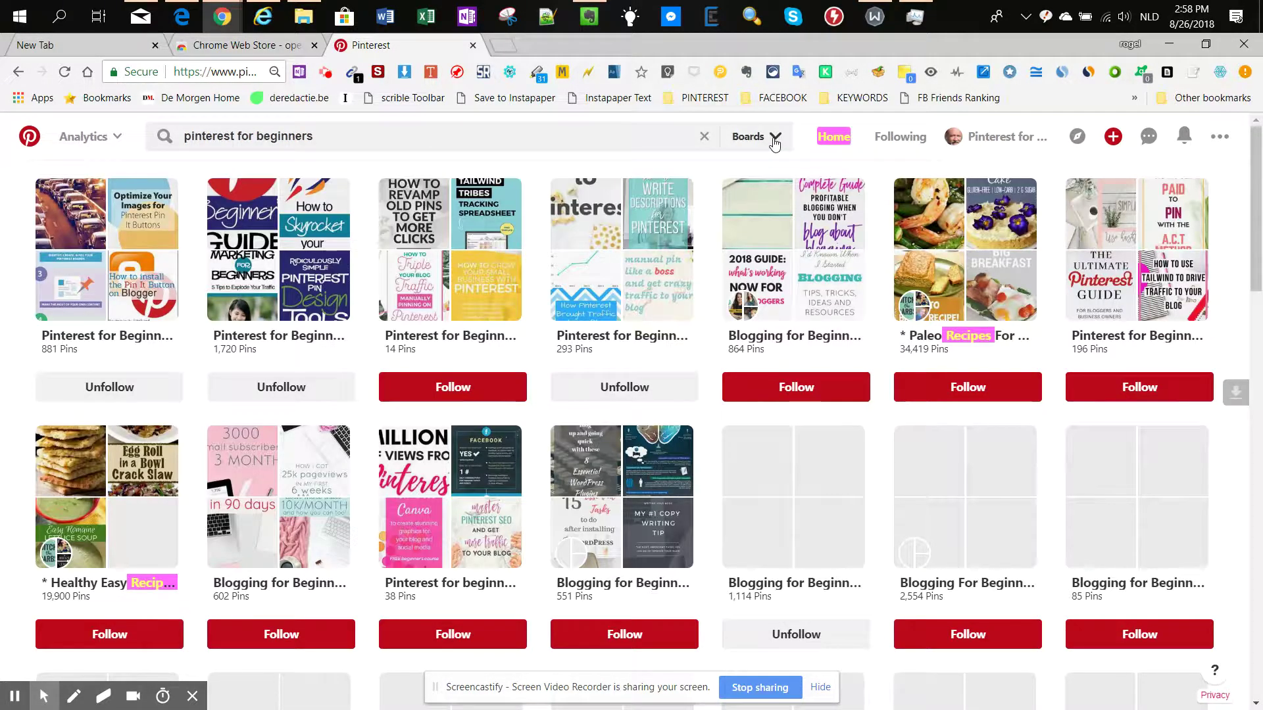
left_click(775, 140)
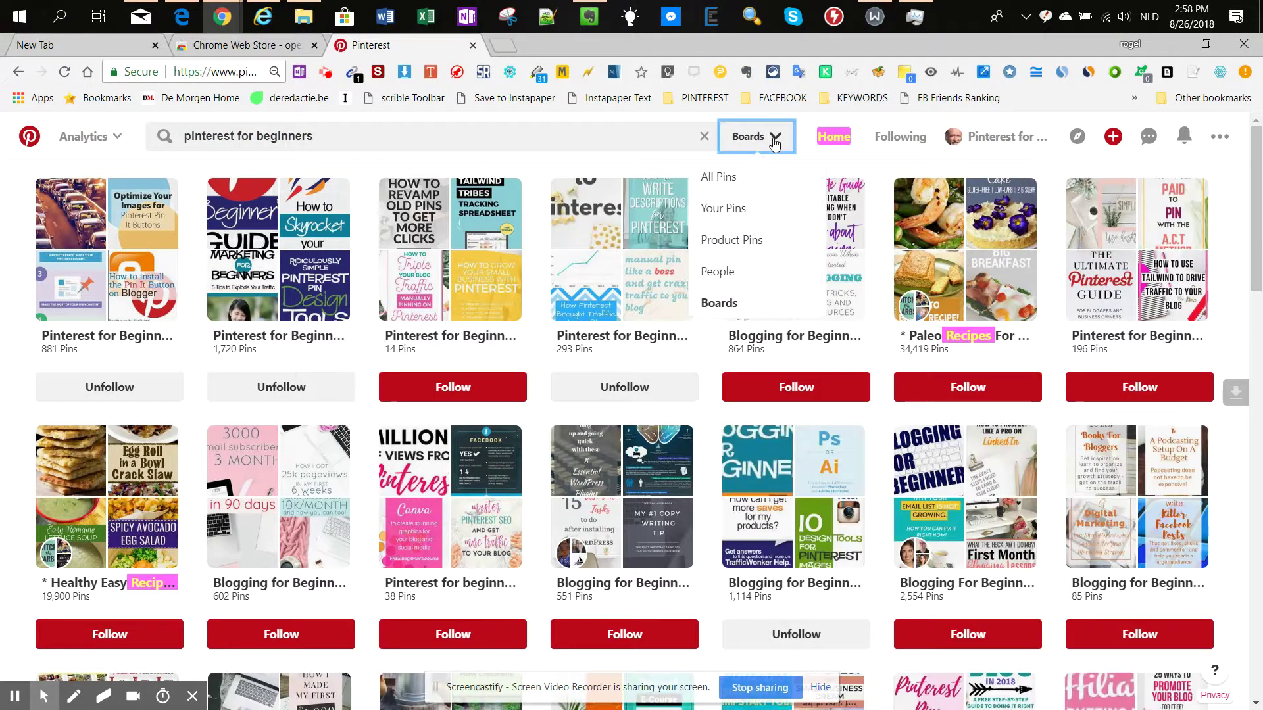
left_click(733, 185)
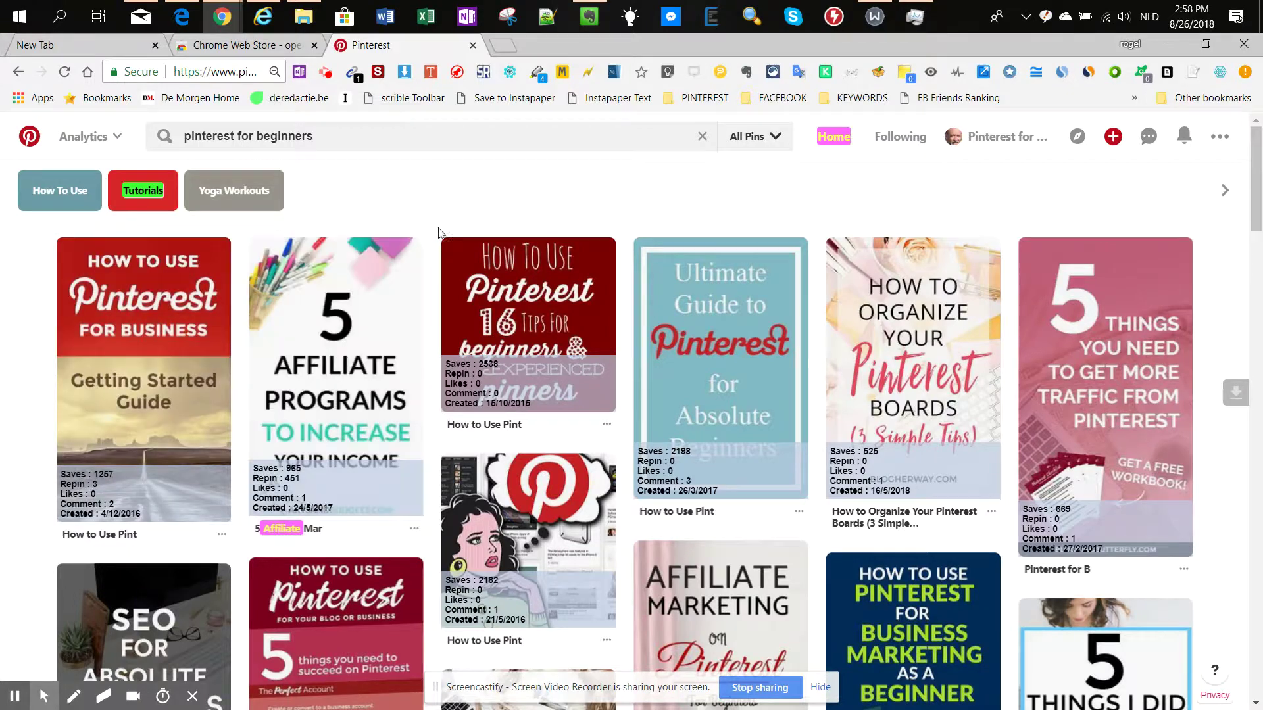
Bring up the OpenPin extension panel, set to autoload 5 pages and sort by Saves
left_click(457, 72)
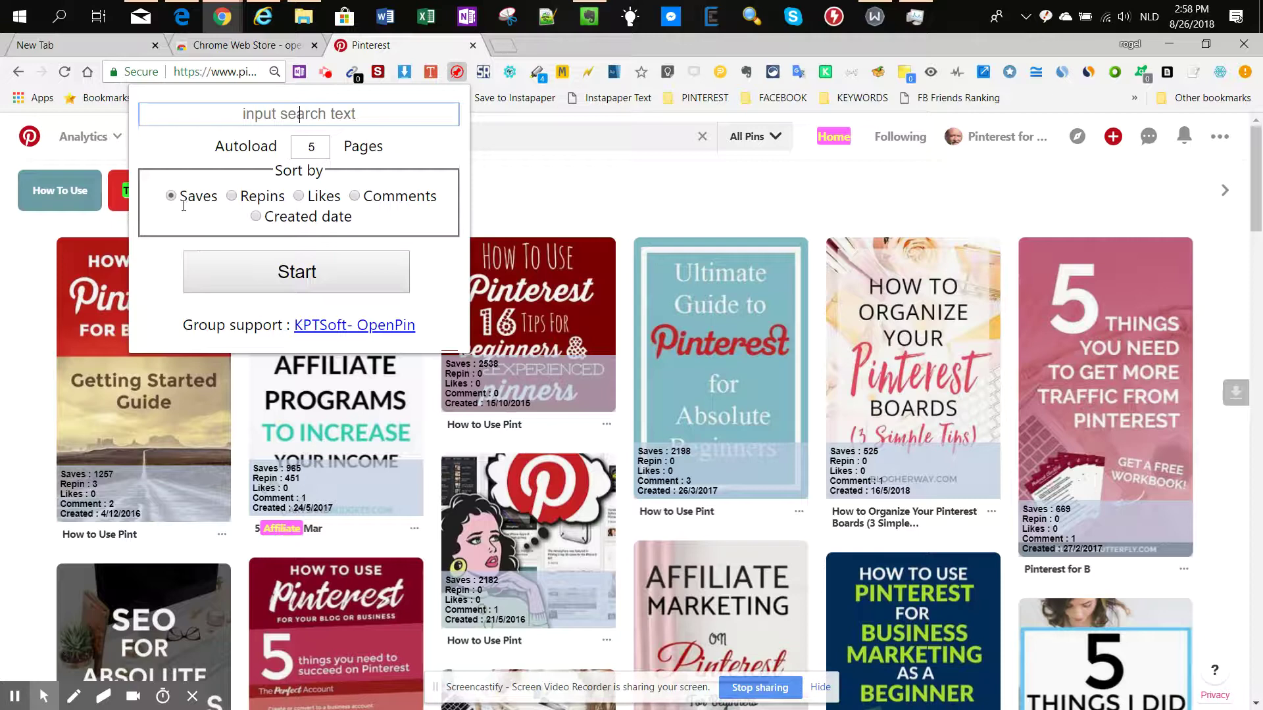
Start OpenPin's sort so pins reorder by saves, topped by the 12118-save SEO for Beginners pin
left_click(312, 280)
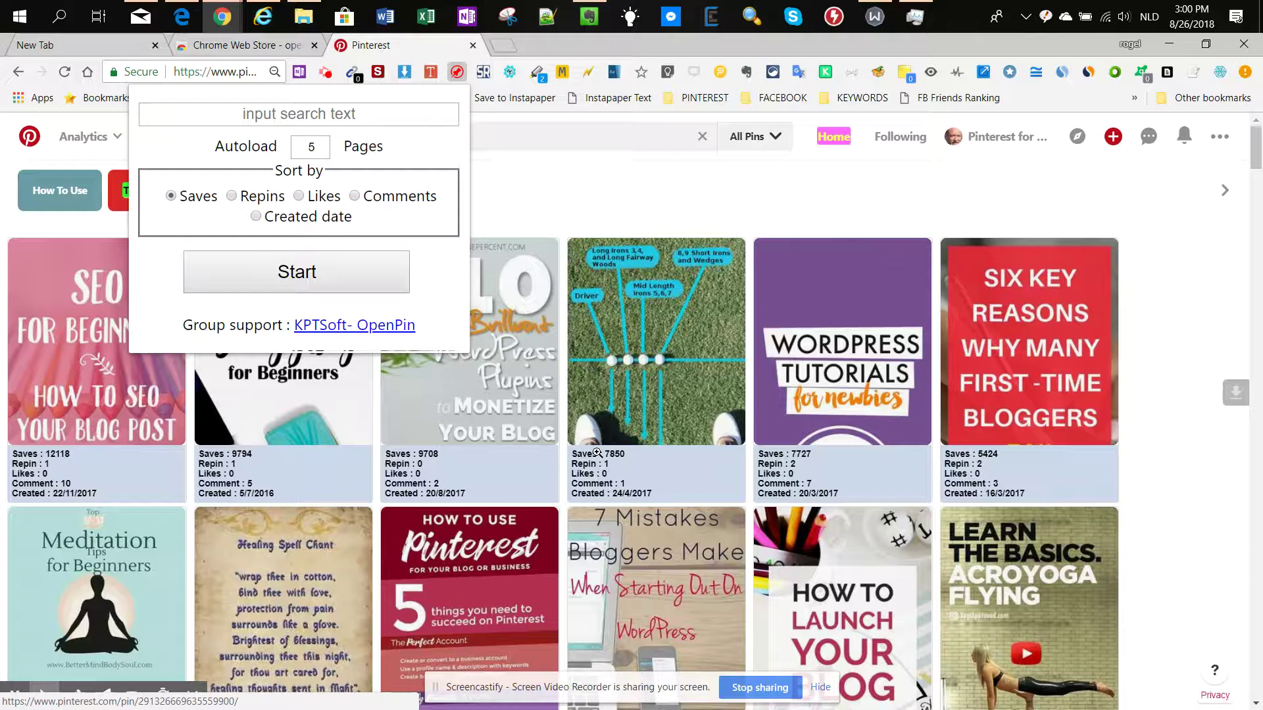
Open the WordPress Tutorials, Six Key Reasons and How to use Pinterest pins in new tabs, viewing the WordPress one
right_click(830, 374)
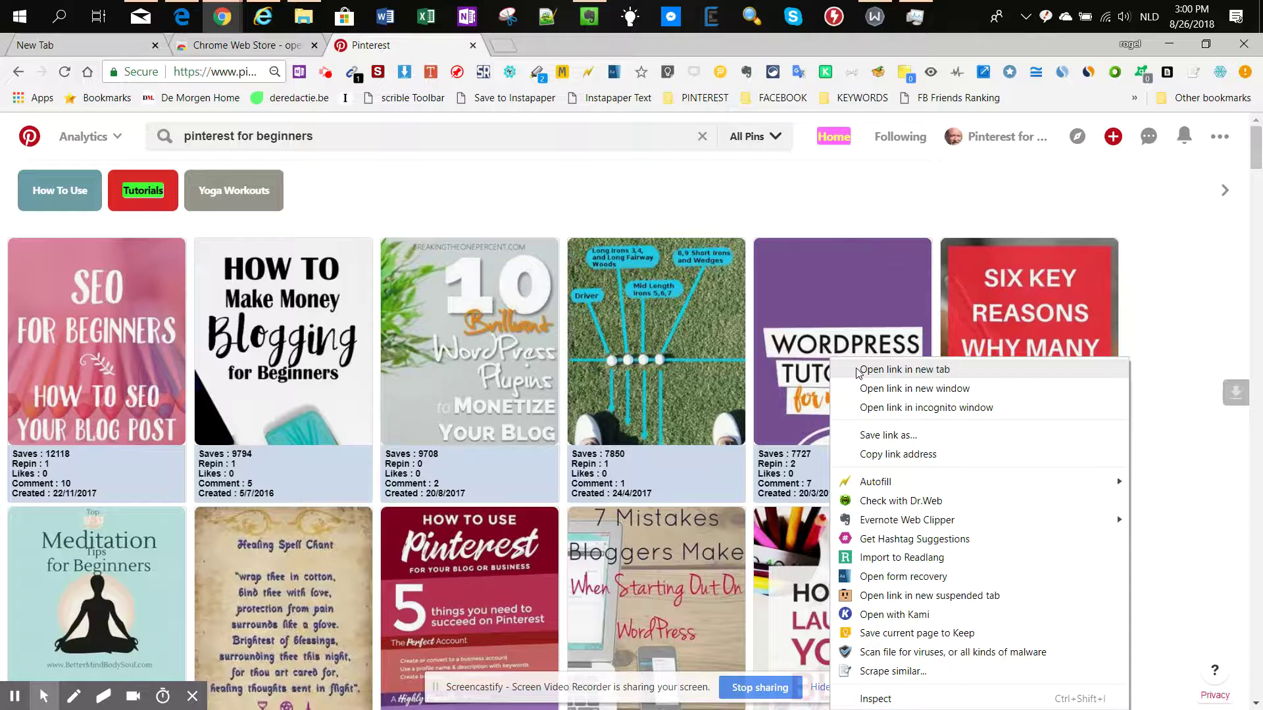
left_click(904, 369)
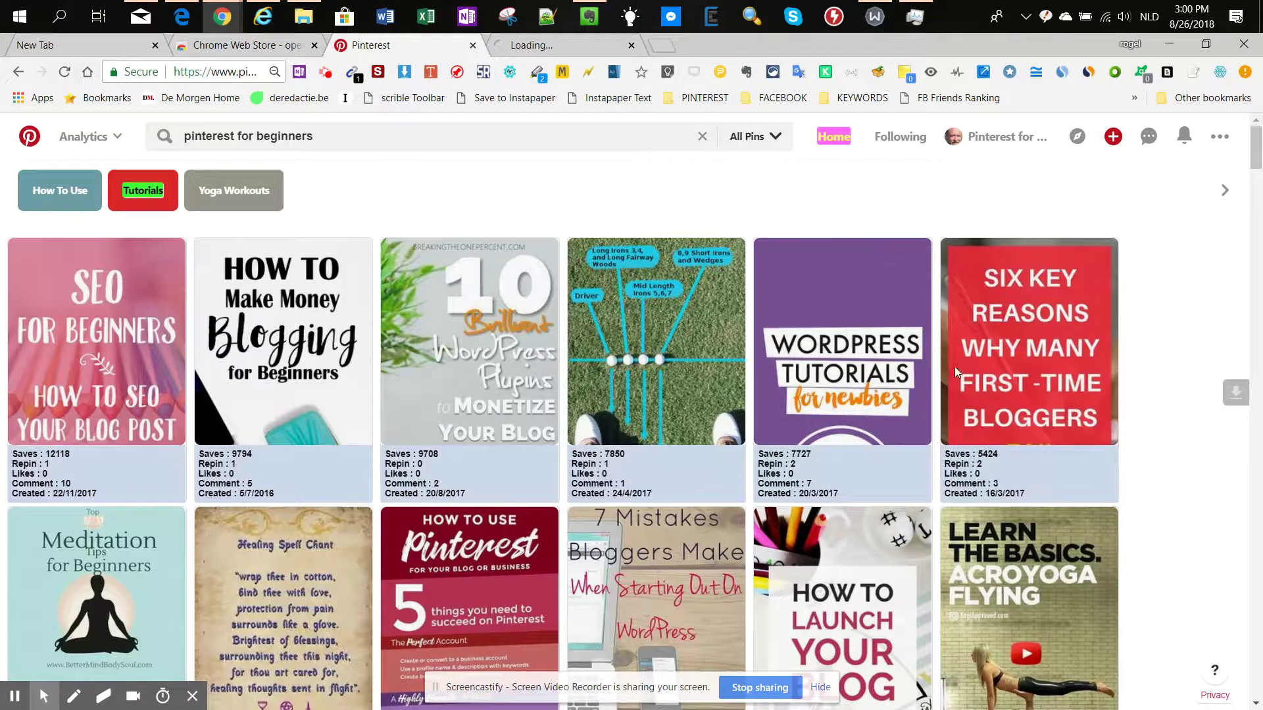
right_click(1013, 378)
left_click(1026, 48)
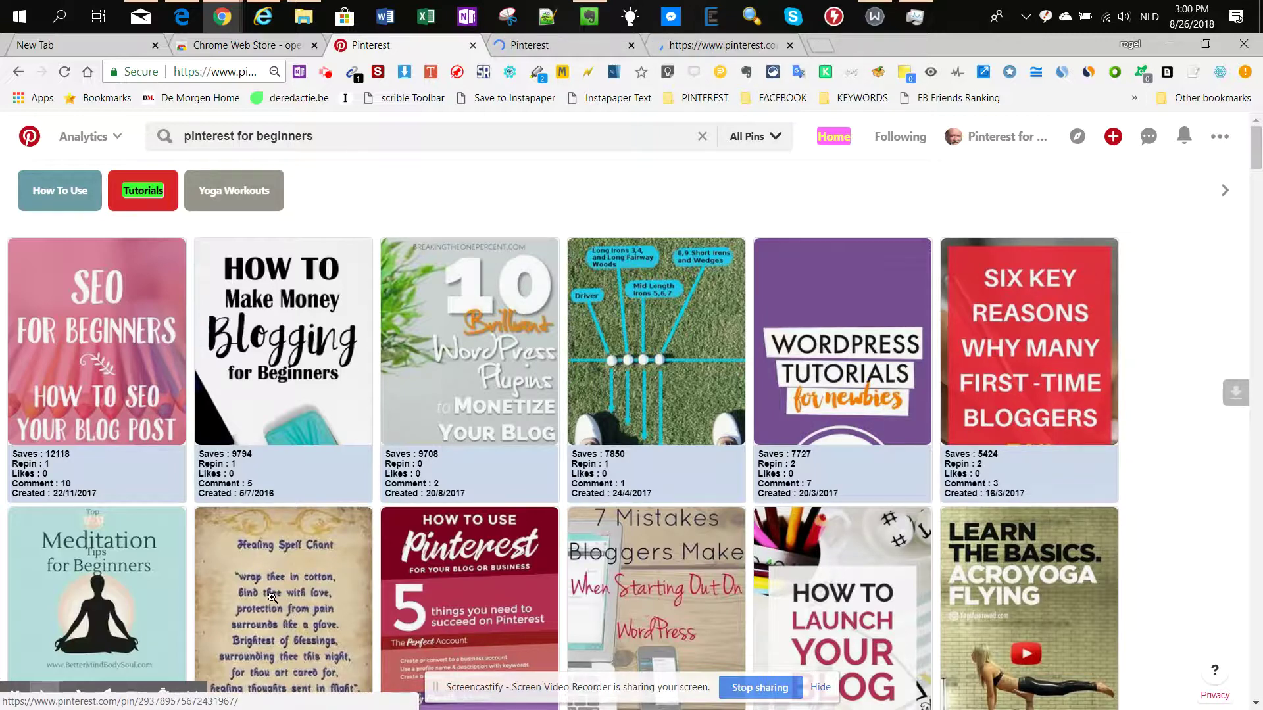
right_click(453, 567)
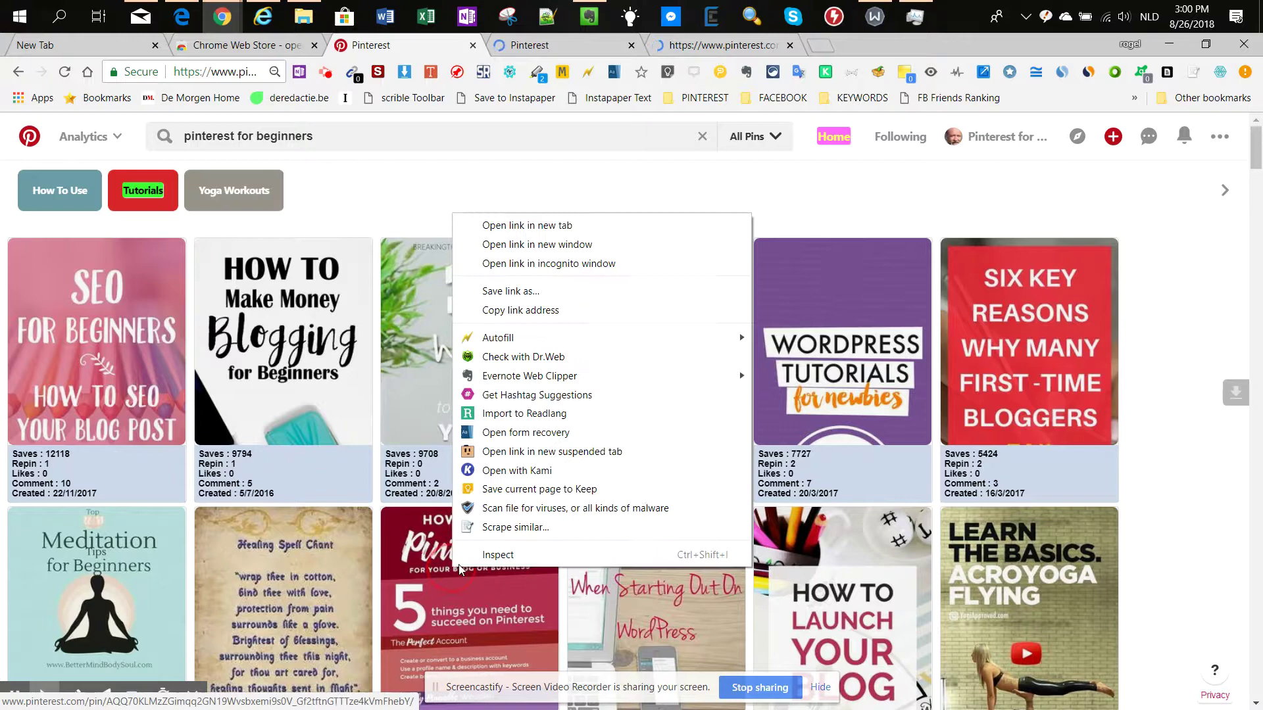
left_click(520, 227)
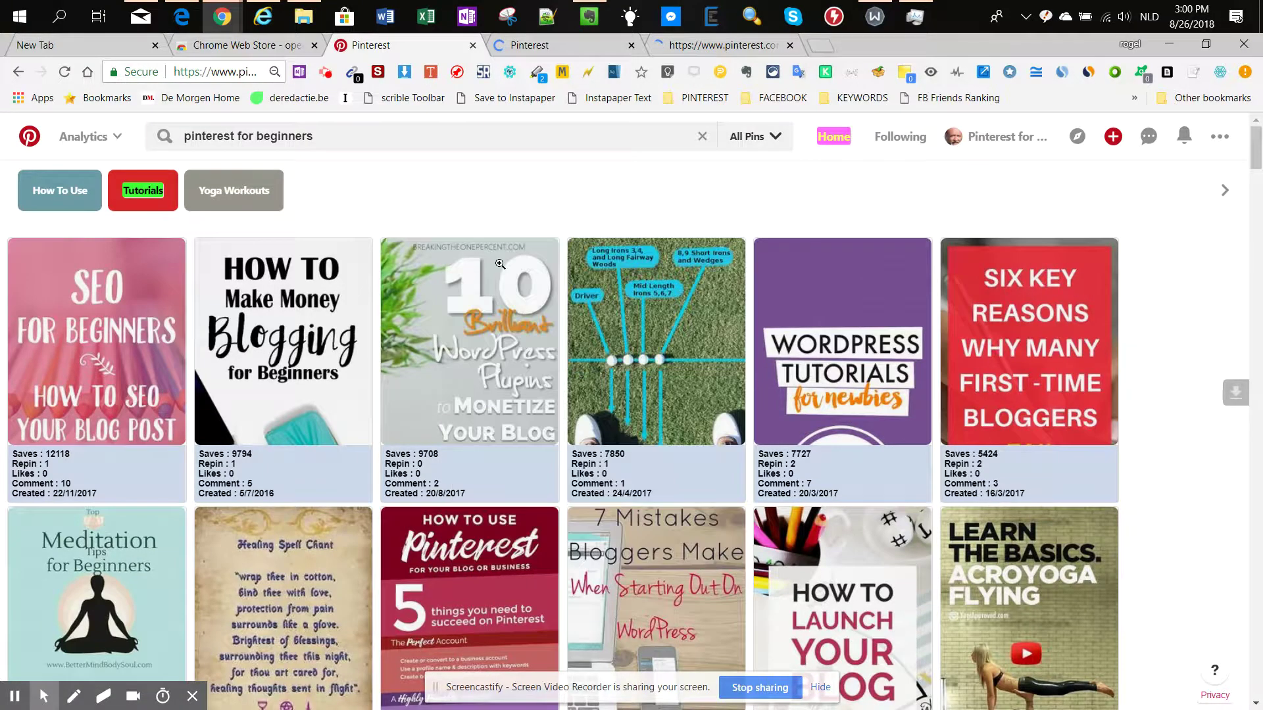
left_click(538, 47)
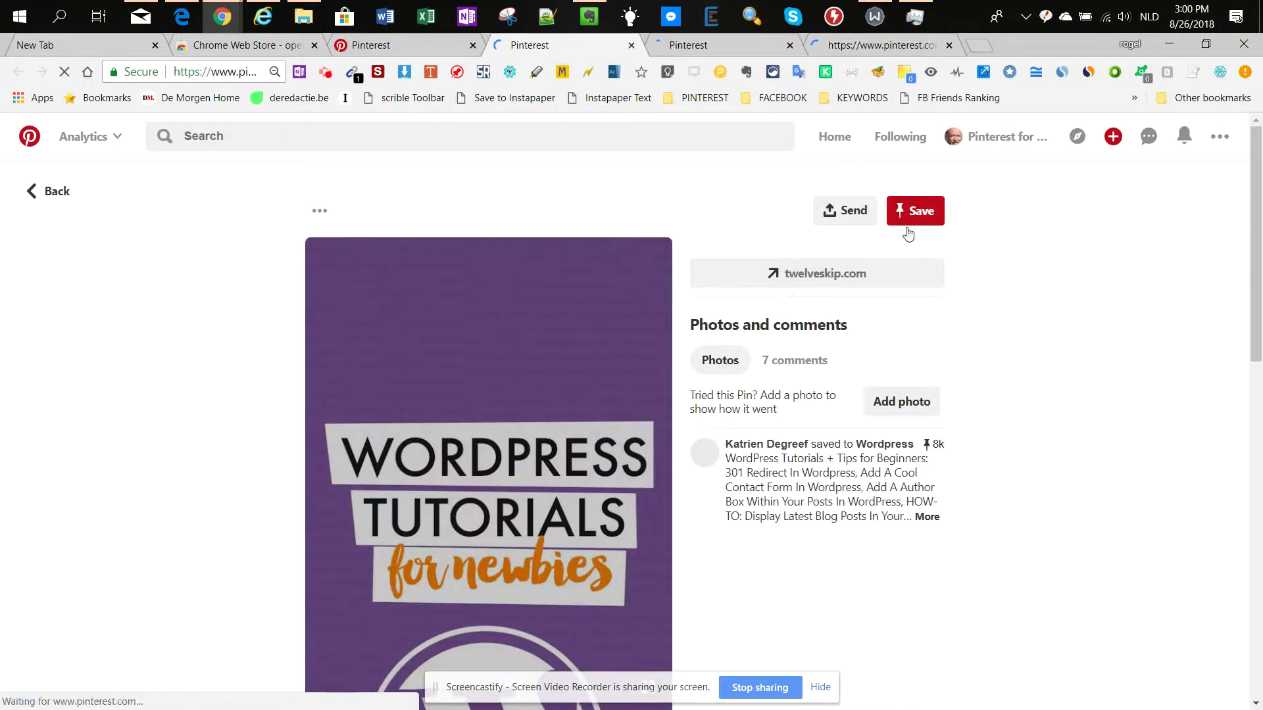
Save the WordPress Tutorials for newbies pin to the Pinterest for Beginners board and close its tab
left_click(919, 223)
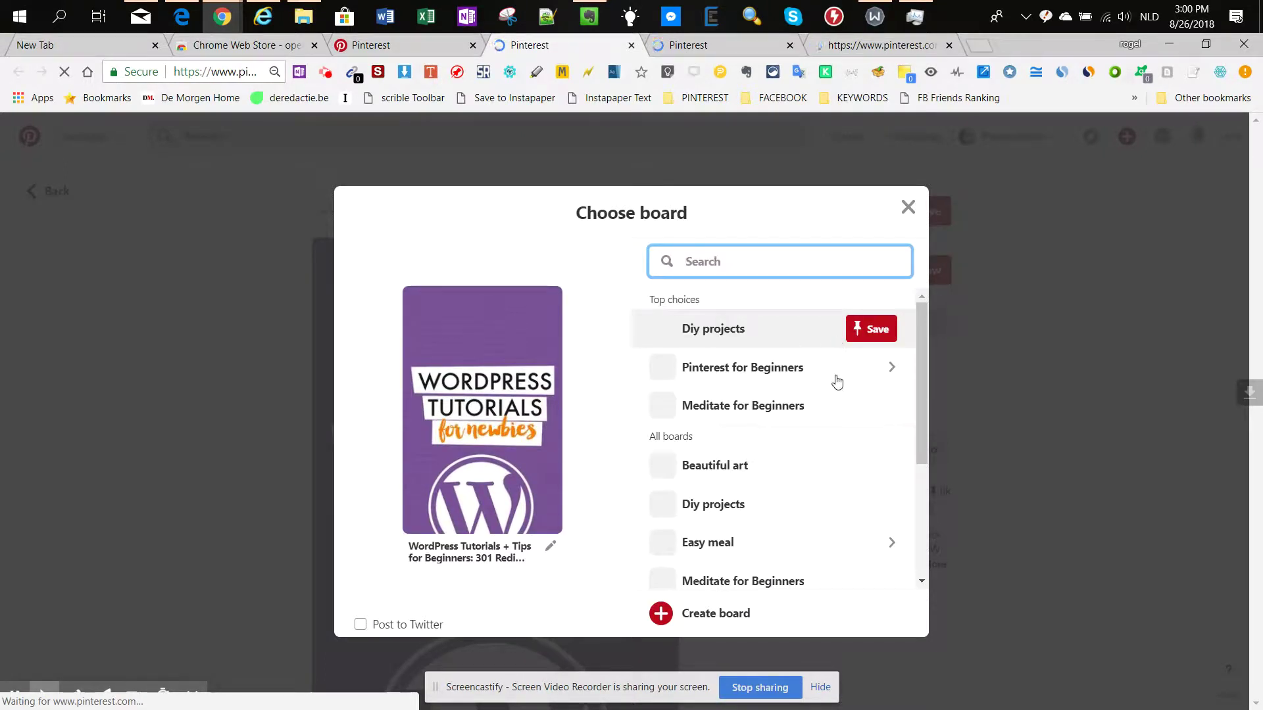
left_click(882, 372)
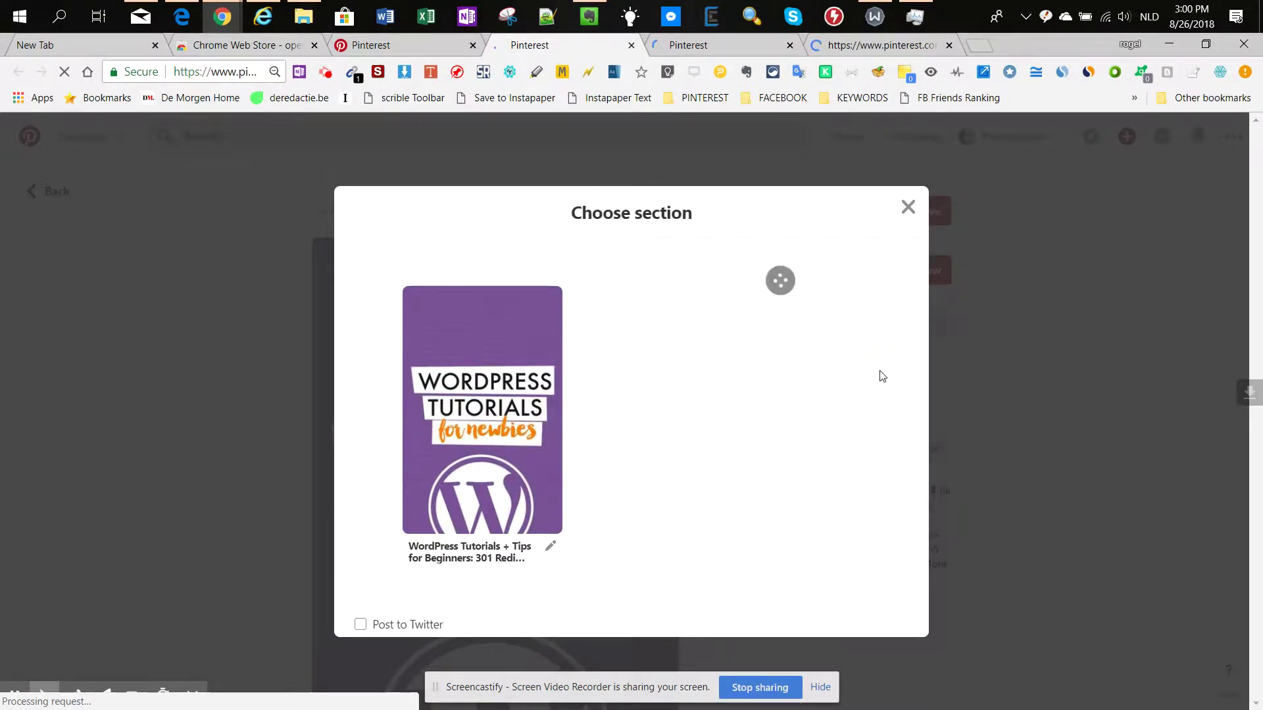
mouse_move(872, 358)
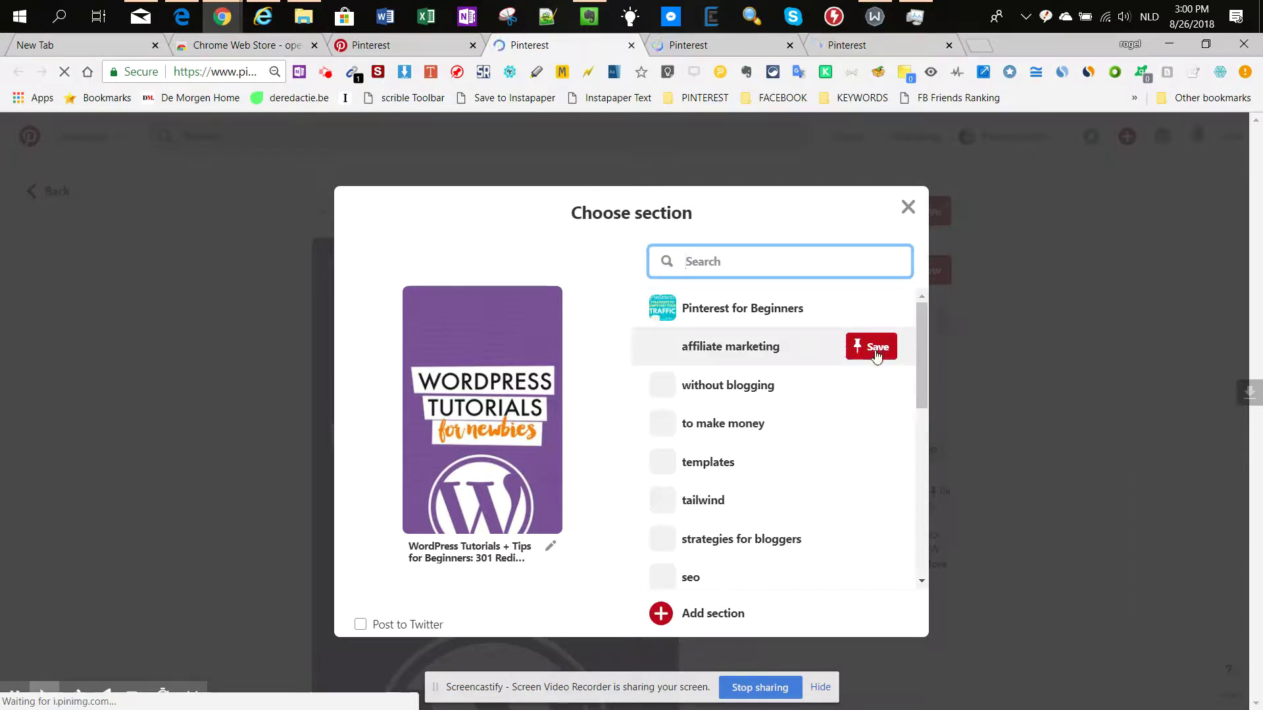
mouse_move(820, 315)
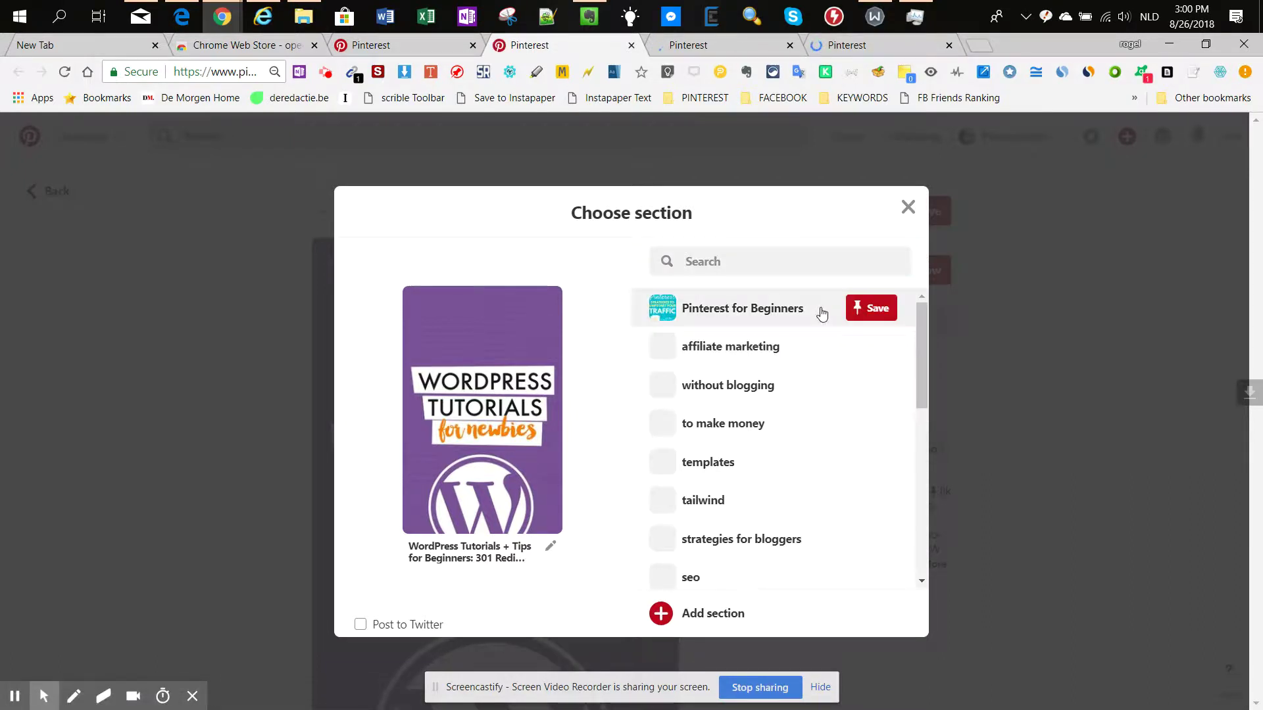
left_click(887, 317)
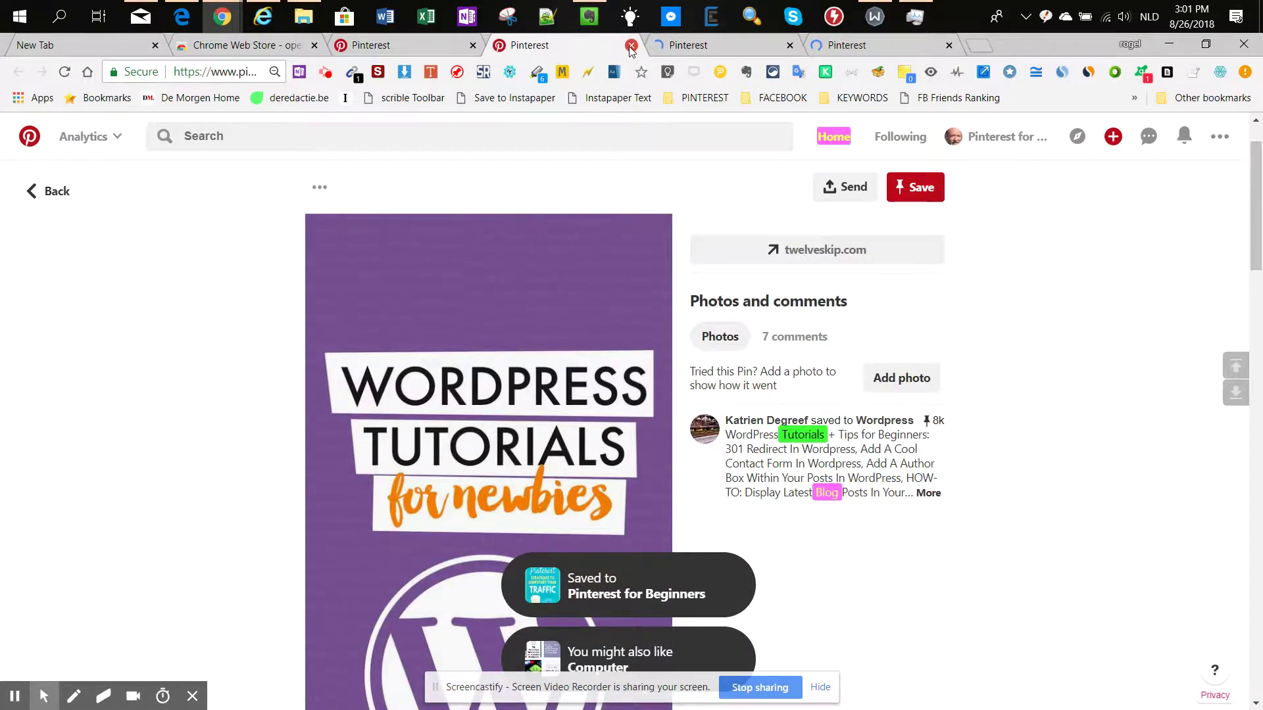
left_click(631, 46)
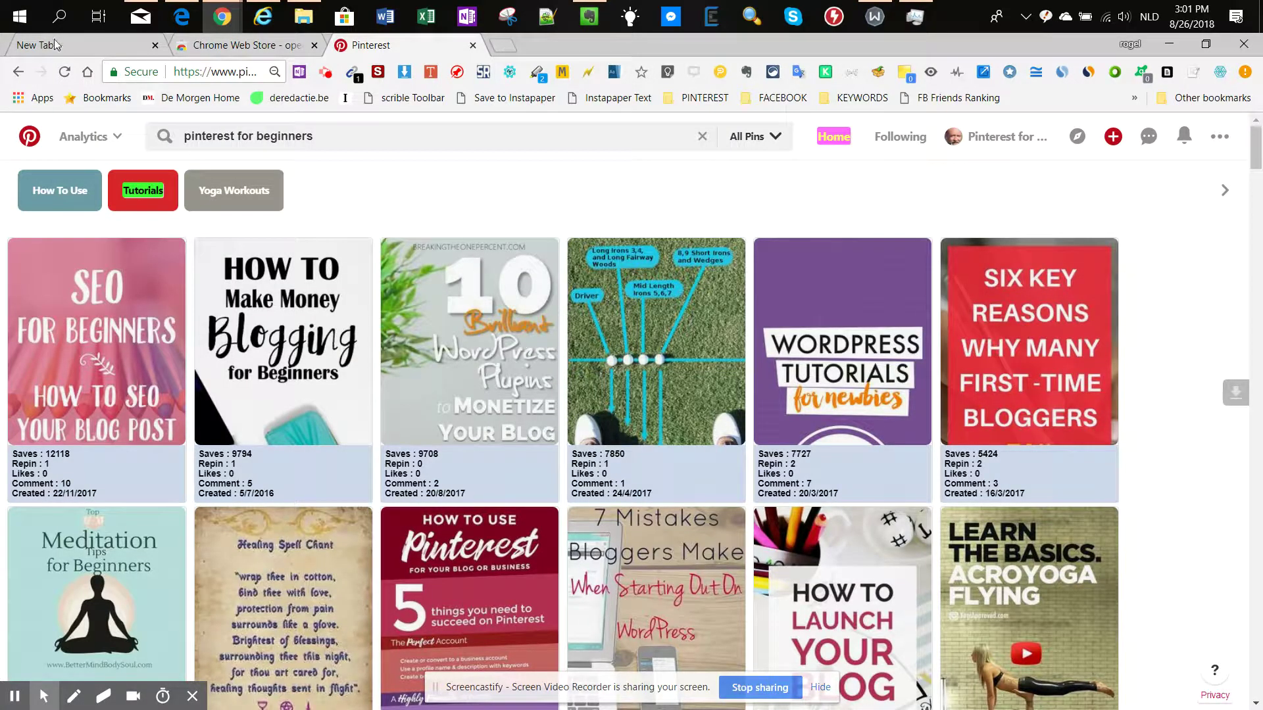
Search Google for 'extensions chrome' from the empty new tab
left_click(88, 46)
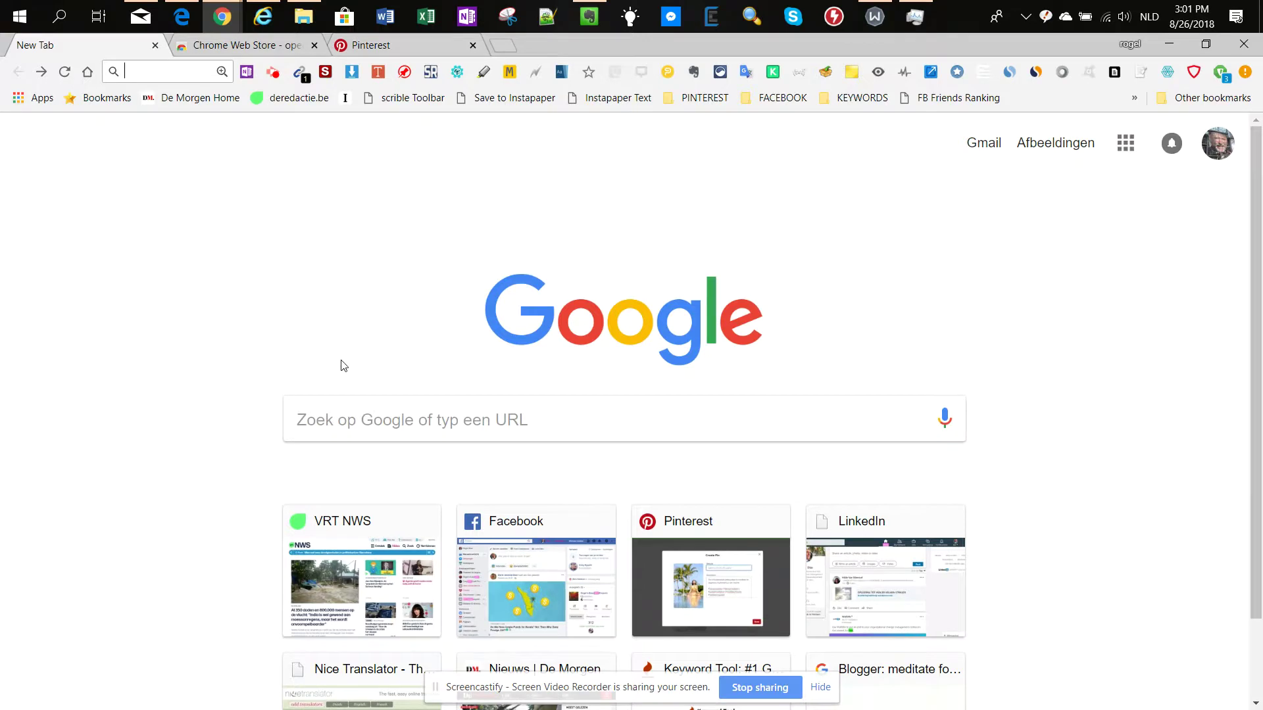
left_click(374, 419)
type("e")
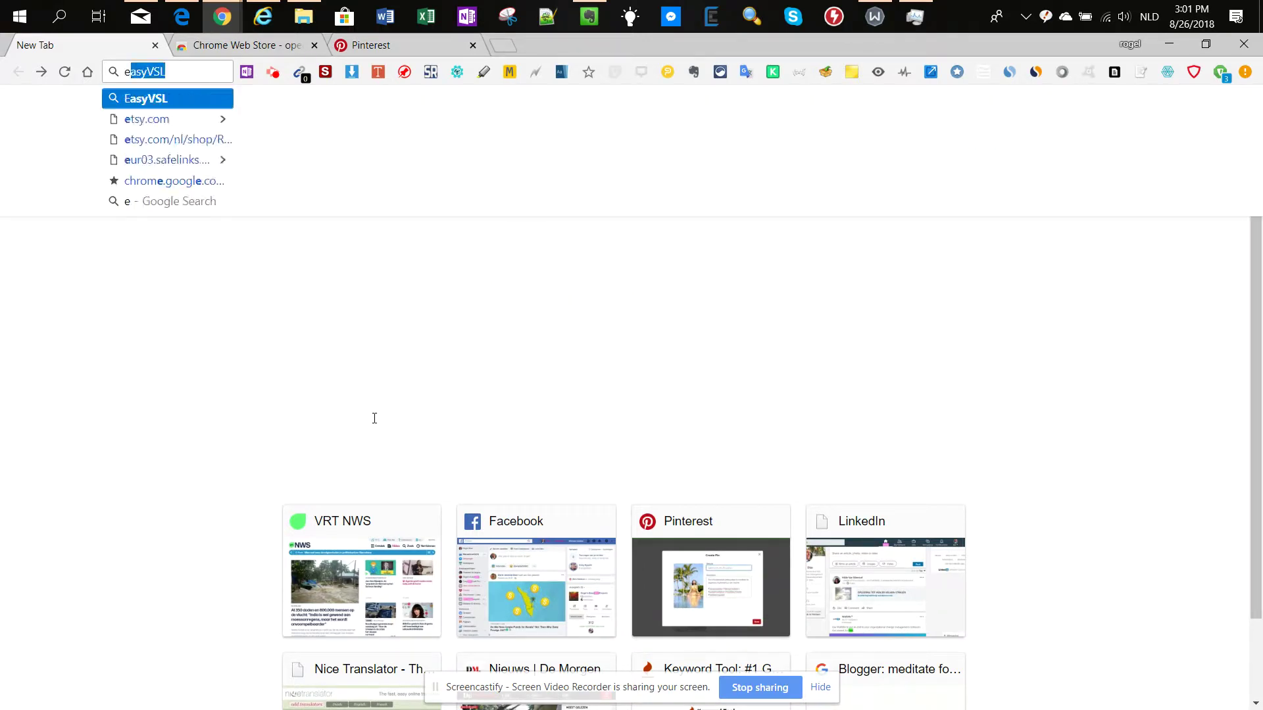
type("xtensions chrome")
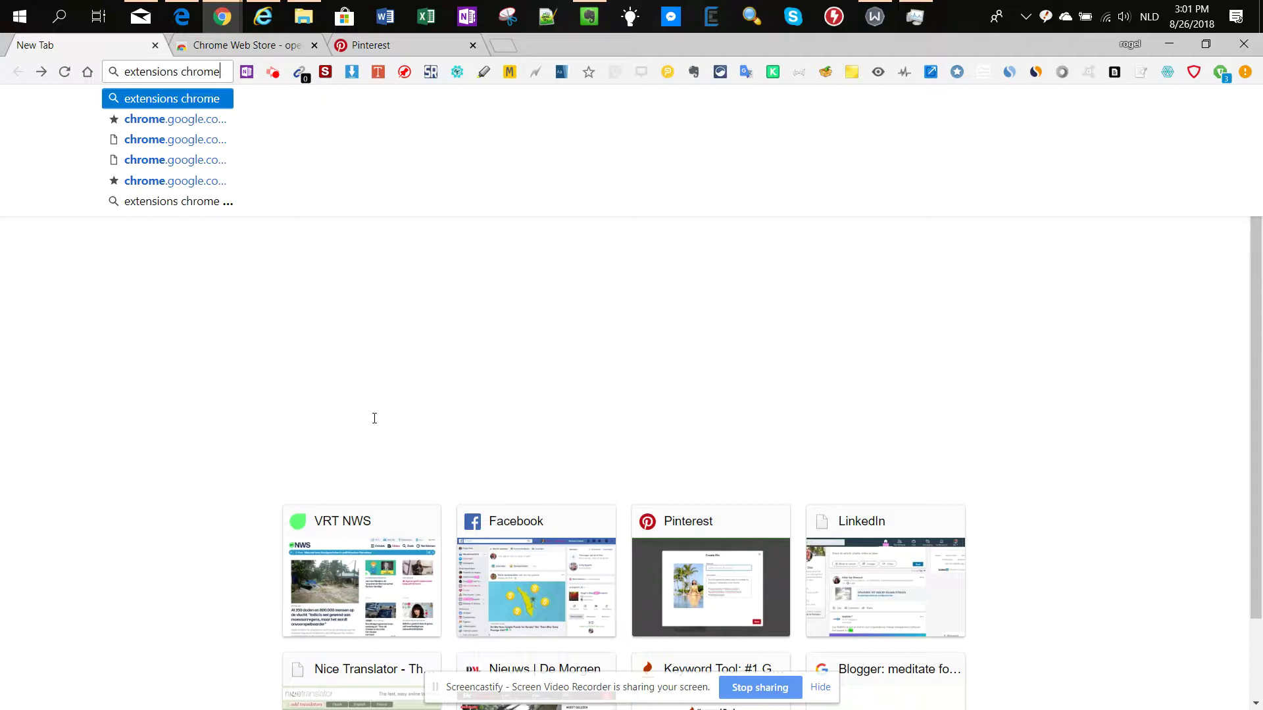
key("Return")
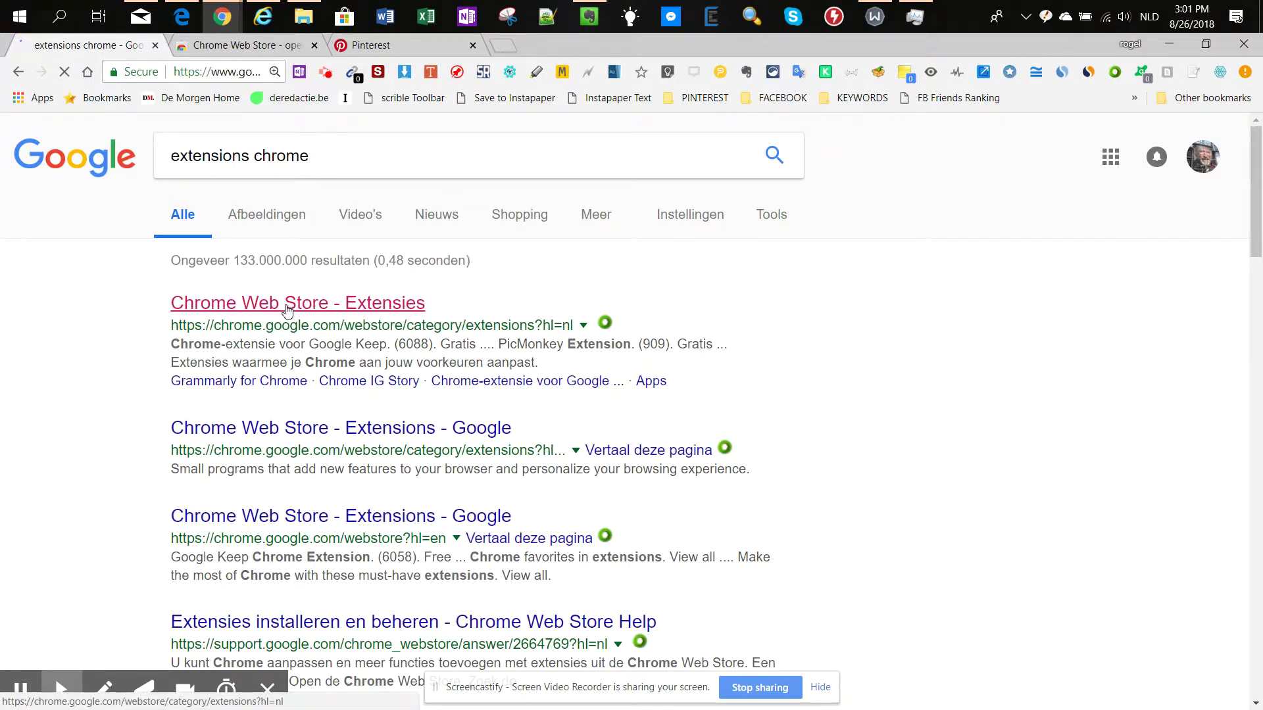
Go to the Chrome Web Store and view the OpenPin Pro extension's details (version 1.0.8, 2,052 users)
left_click(288, 304)
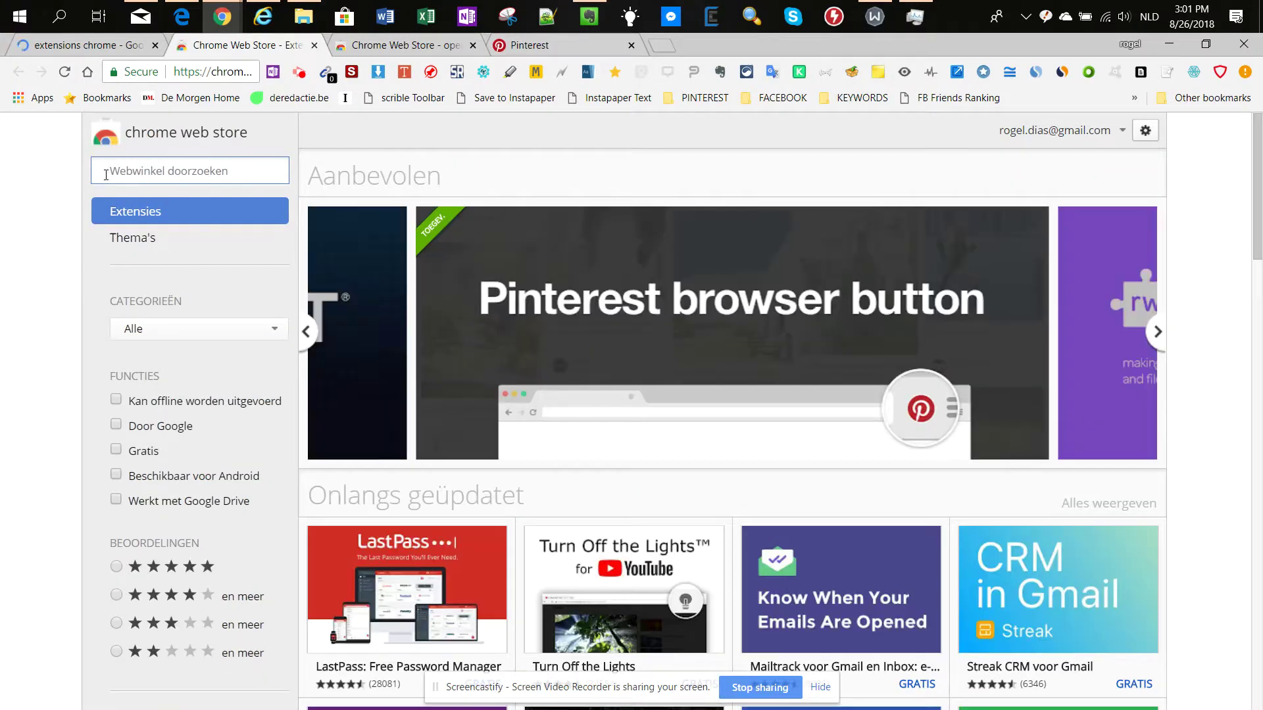
left_click(205, 176)
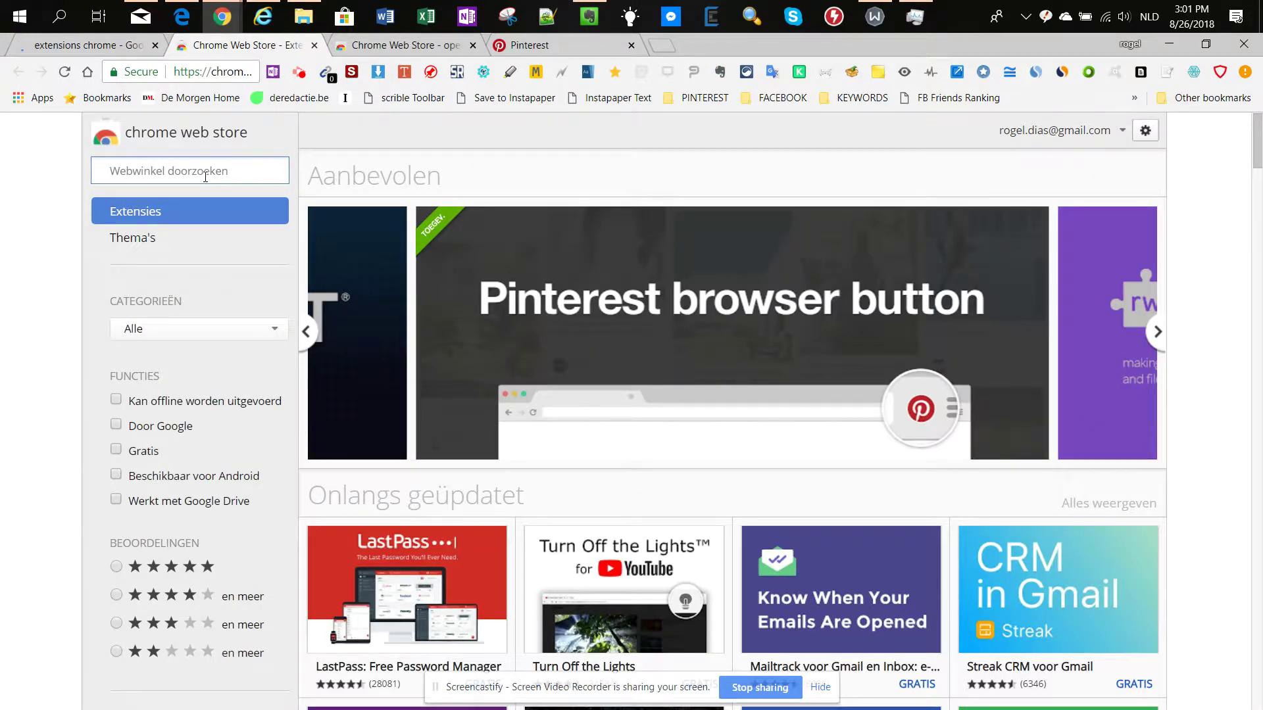
left_click(400, 46)
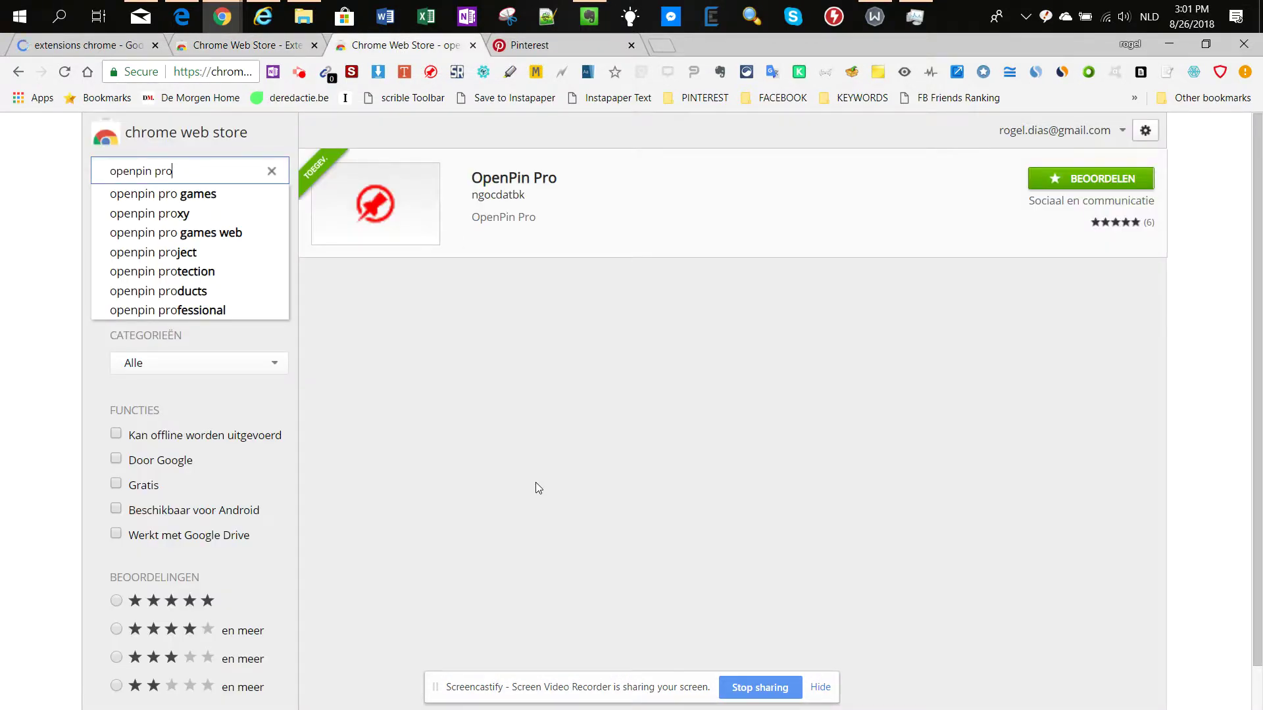
left_click(605, 189)
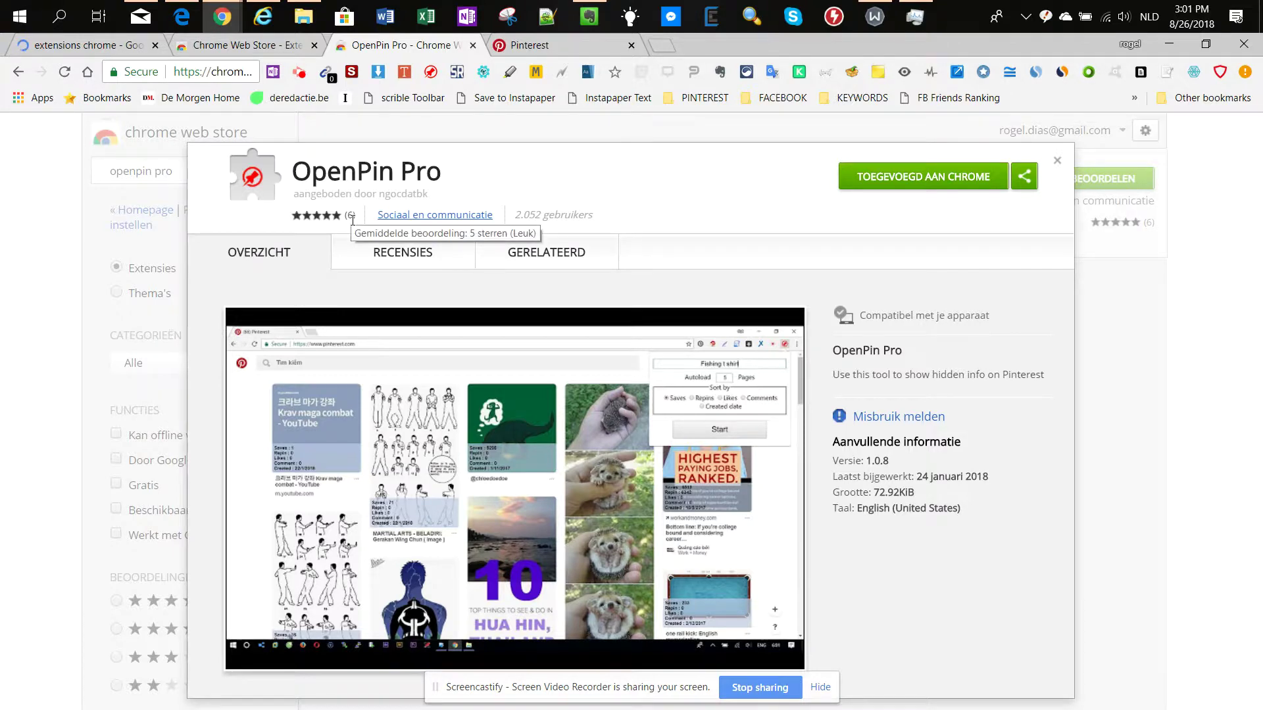
Show OpenPin Pro's reviews (RECENSIES) with the language filter set to Alle talen
left_click(434, 267)
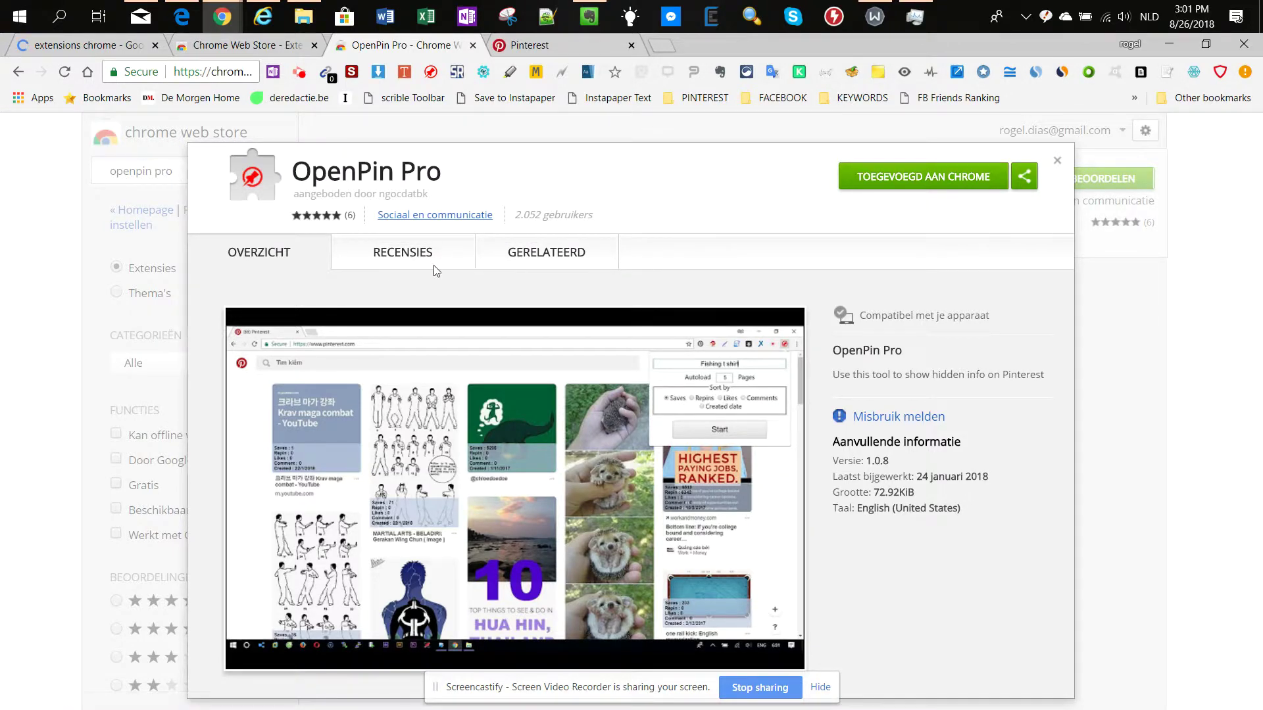
left_click(526, 321)
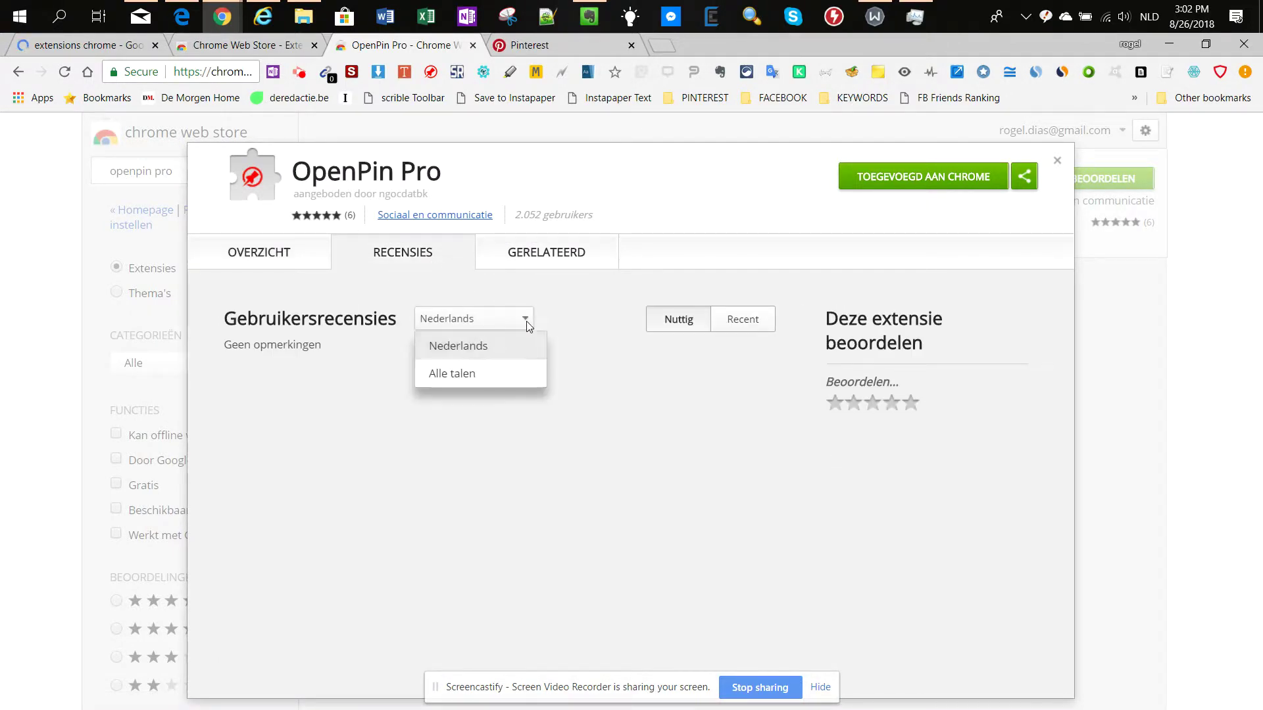
left_click(486, 375)
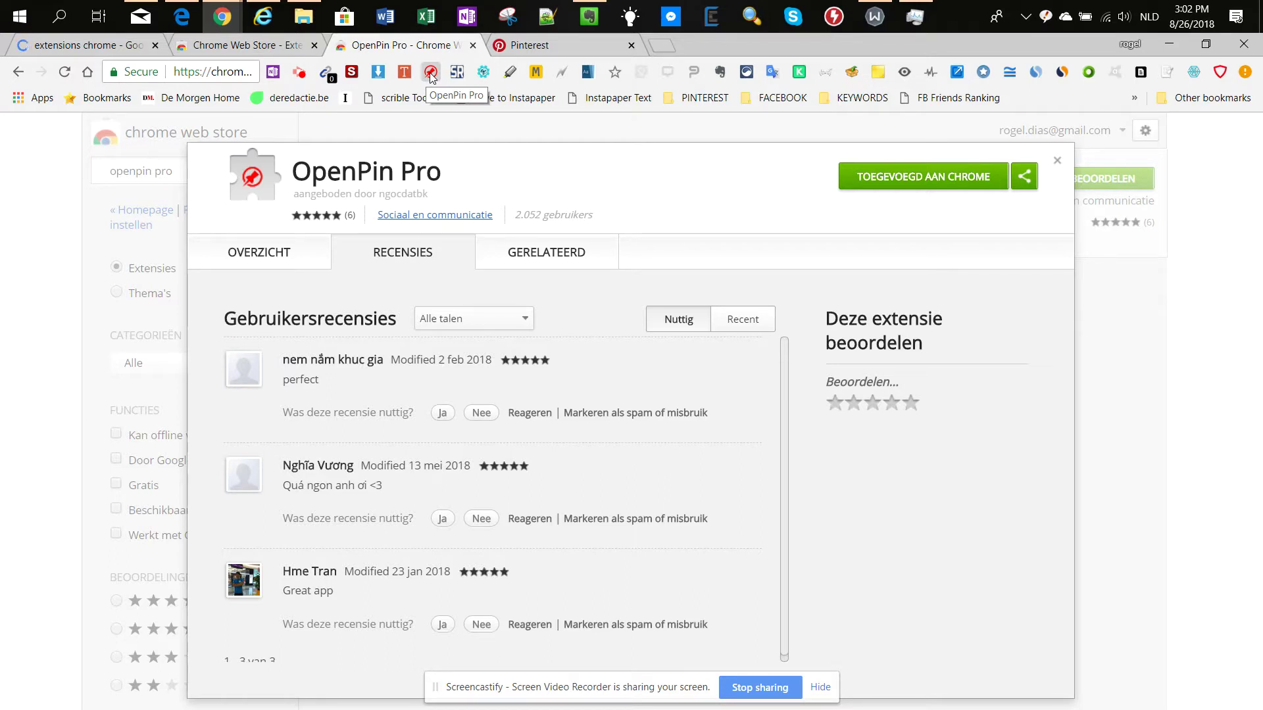
Go back to Pinterest, open your own profile, and show its list of 744 followers
left_click(521, 53)
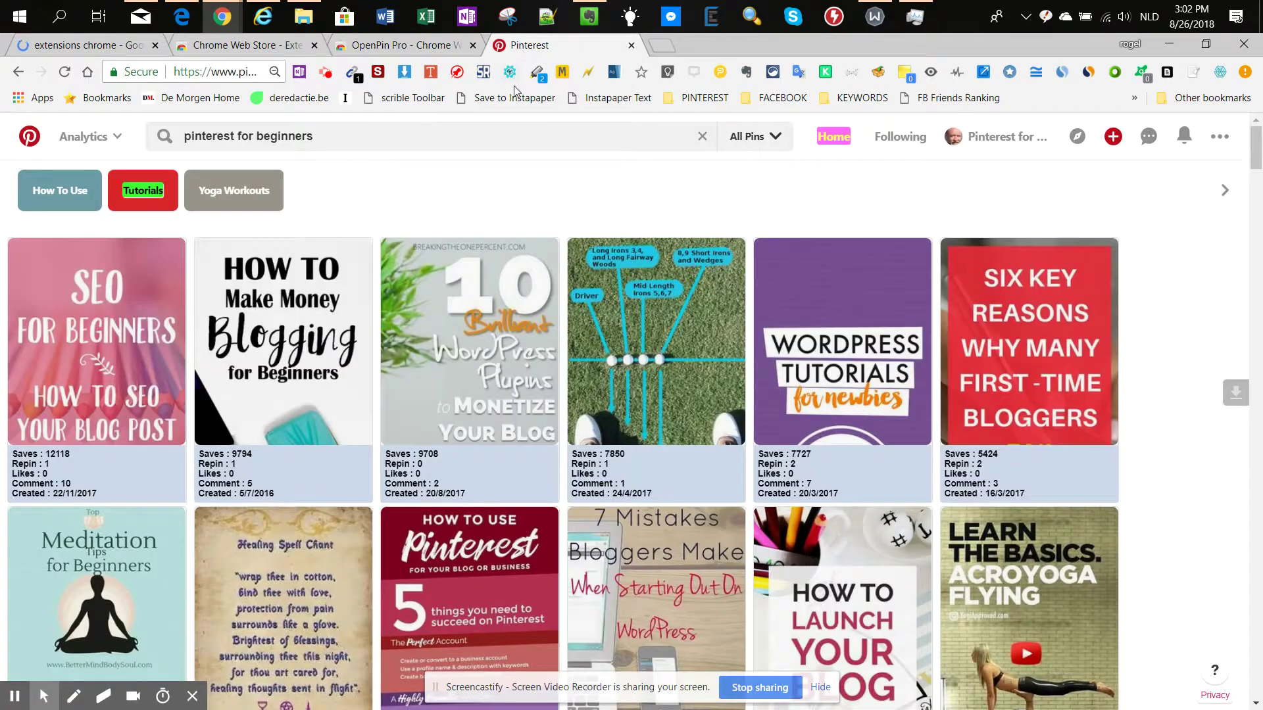
left_click(974, 148)
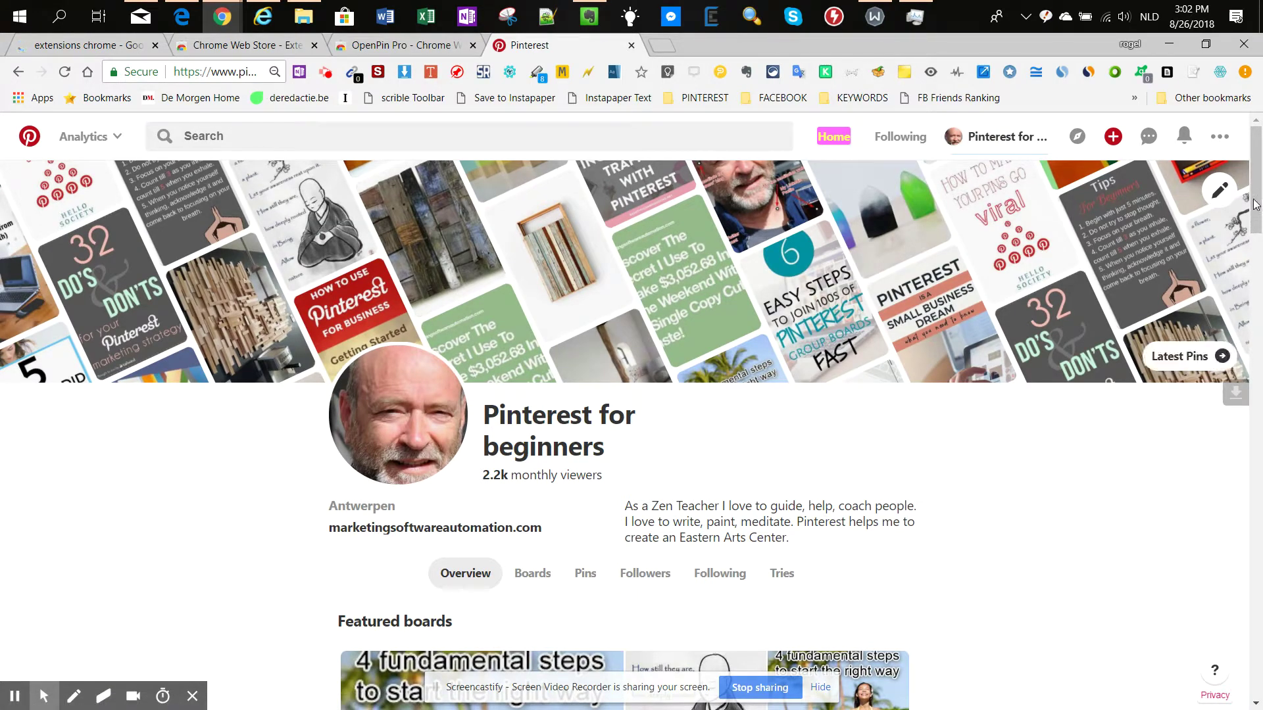
left_click_drag(1256, 204, 669, 446)
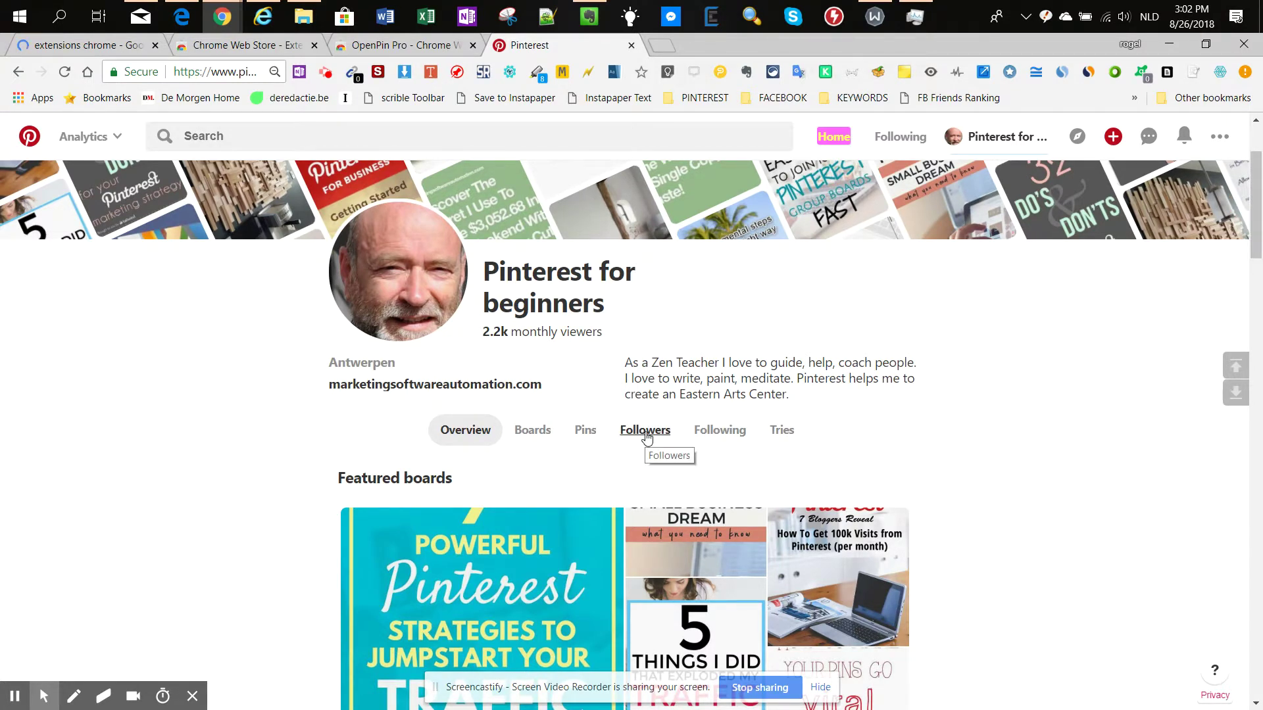
left_click(645, 431)
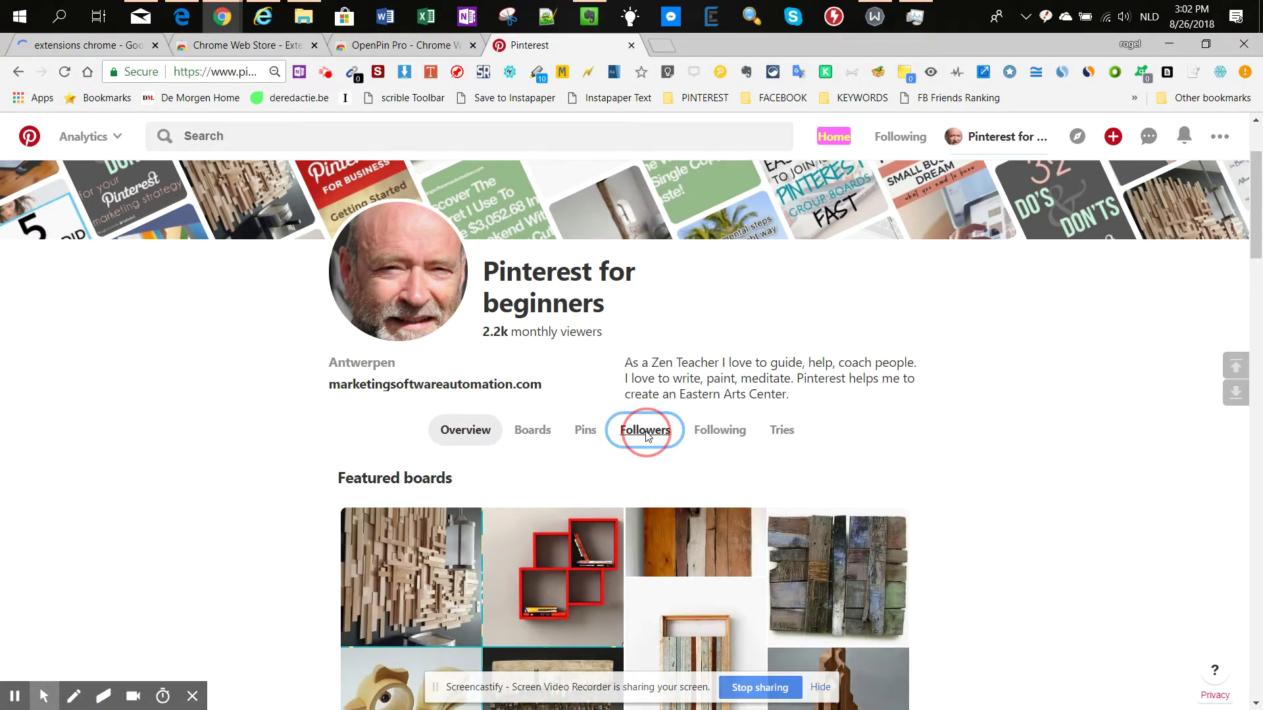